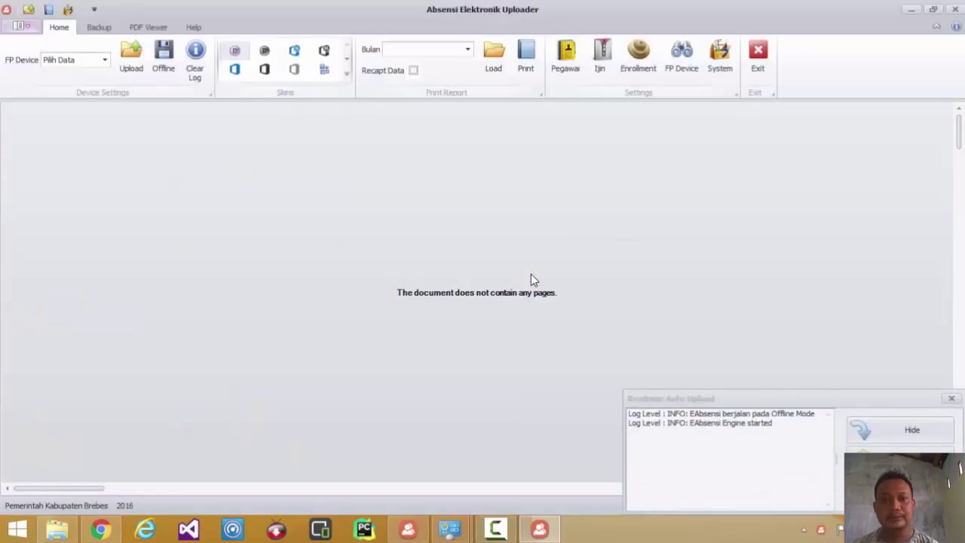
- Open the uploader's System settings dialog from the Home ribbon
left_click(721, 68)
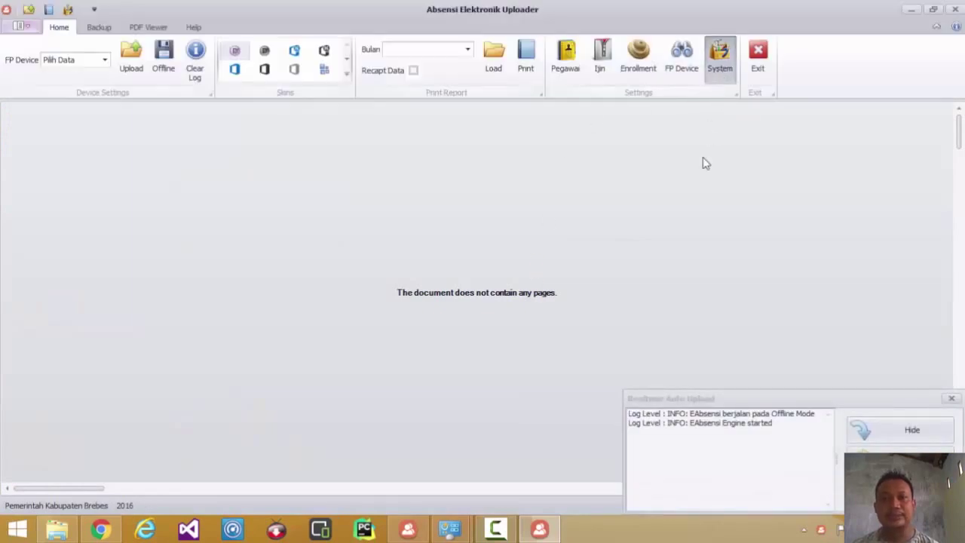
- Copy the Service URL from System settings and load it in Chrome's address bar
left_click(506, 96)
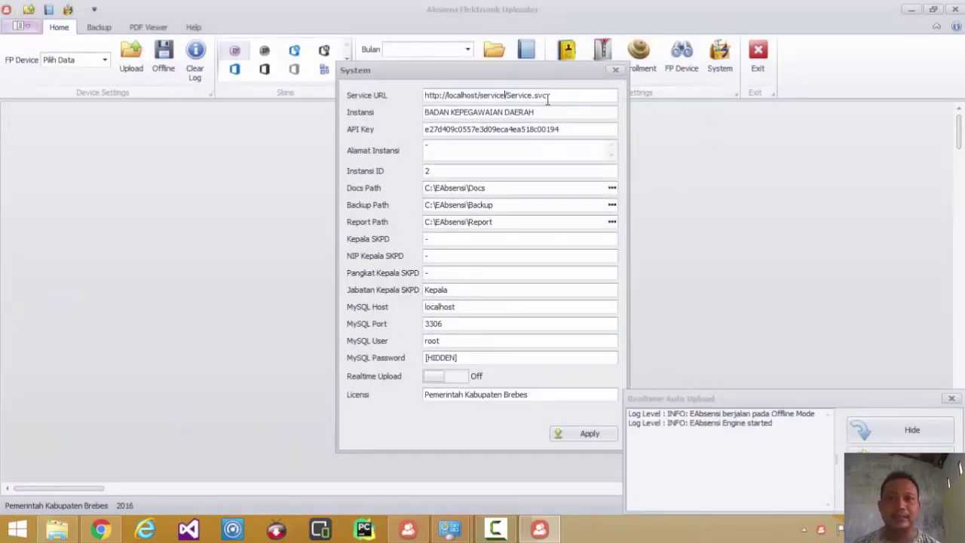
left_click_drag(545, 95, 394, 102)
key("ctrl+c")
right_click(447, 100)
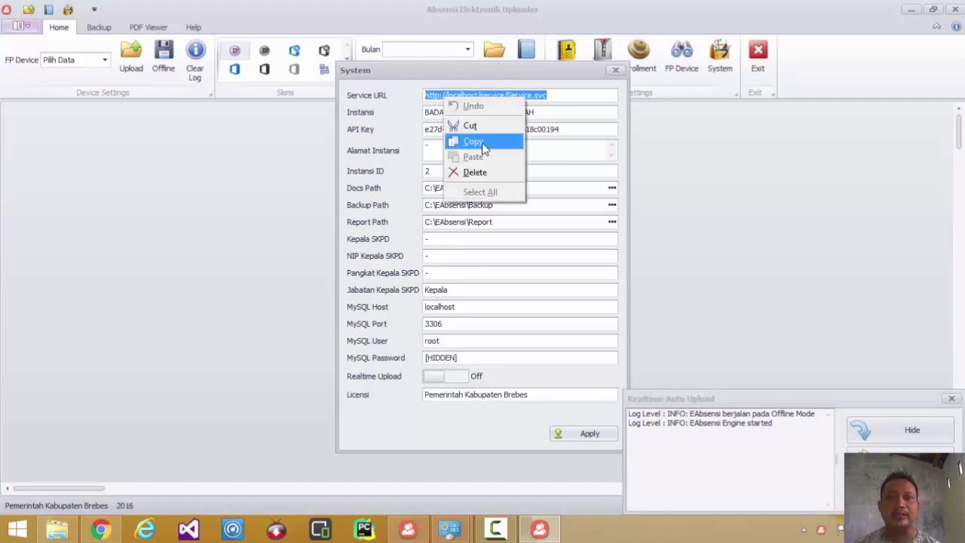
left_click(483, 144)
left_click(100, 530)
left_click(222, 35)
key("ctrl+v")
key("Return")
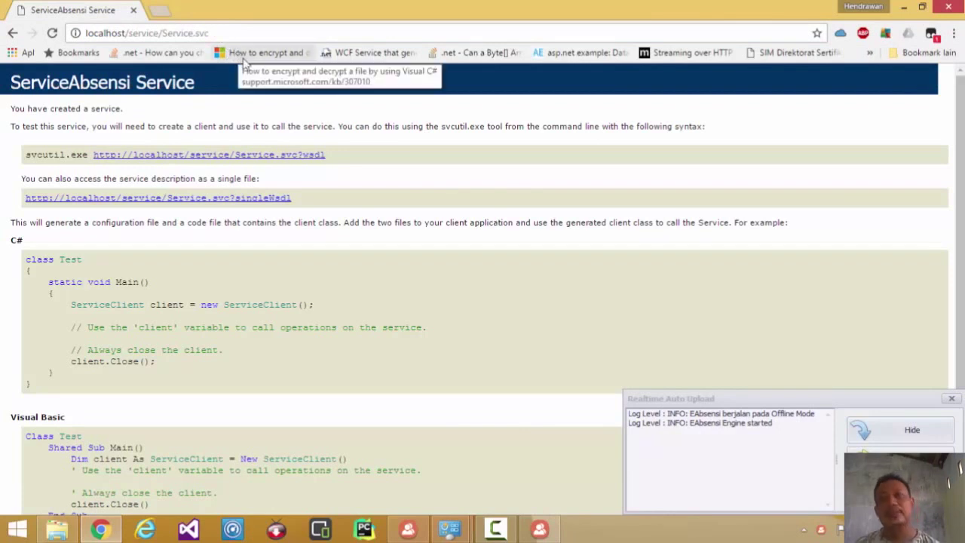
- Paste the service URL into a new Chrome tab to load the ServiceAbsensi Service page
left_click(160, 9)
key("ctrl+v")
key("Return")
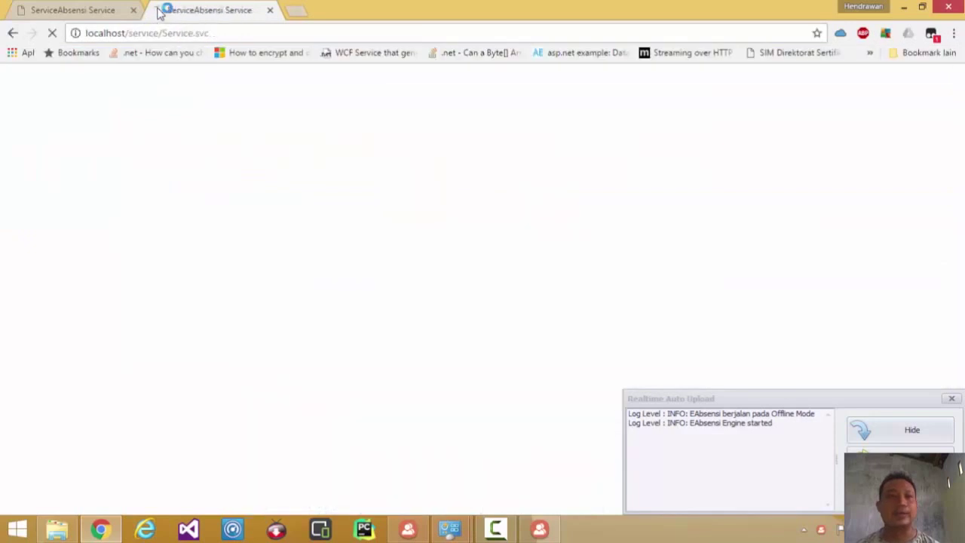
left_click(201, 33)
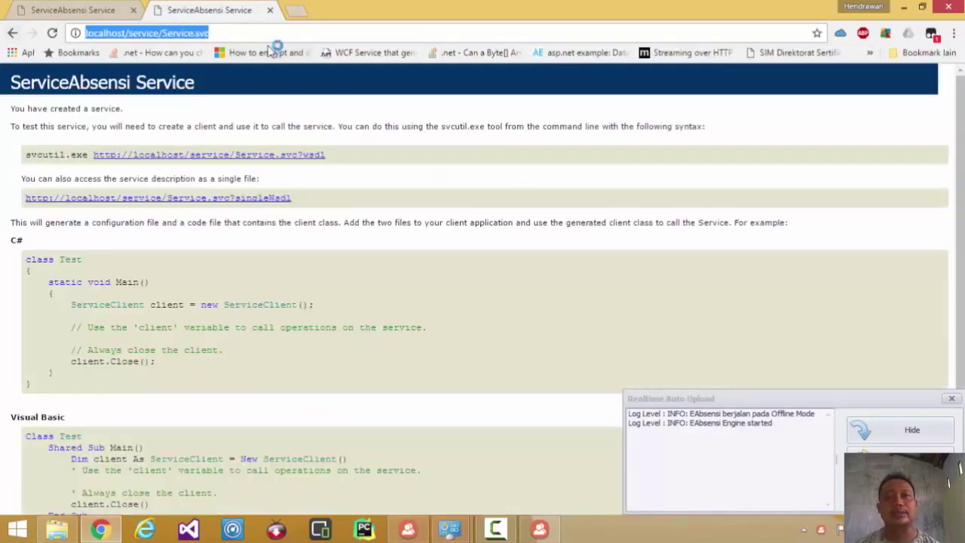
- Close the duplicate tab and return to the uploader's Service URL field
left_click(270, 11)
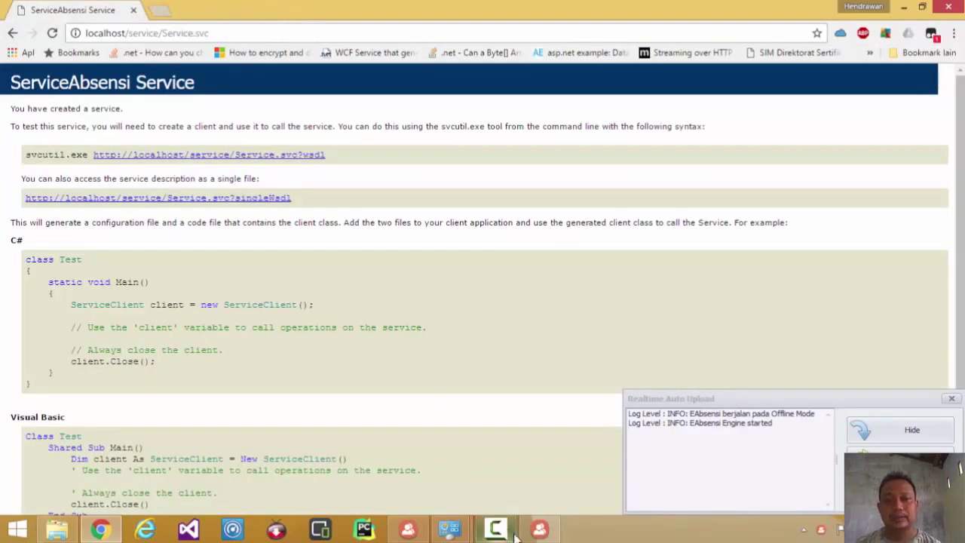
left_click(539, 528)
left_click(572, 96)
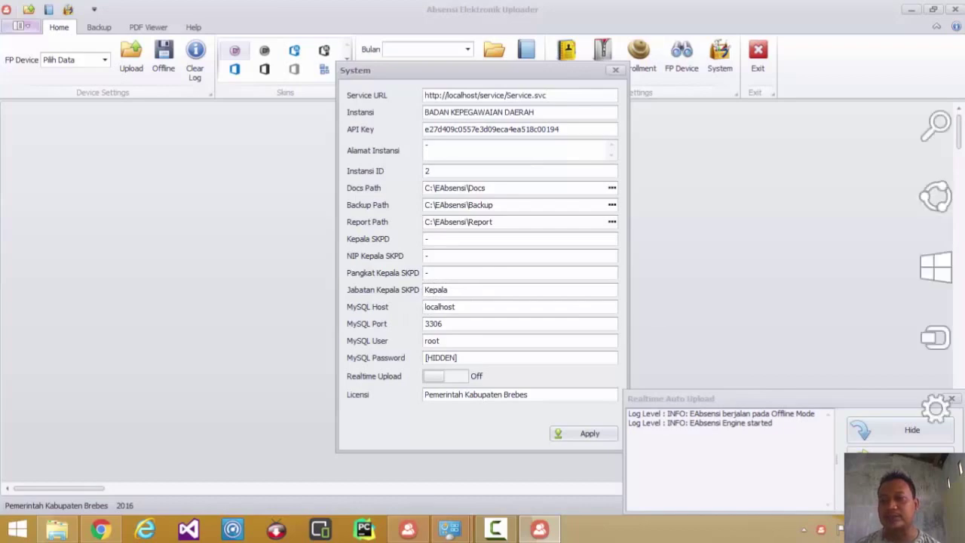
- Launch MAbsensi from the desktop, allow it to run, and open Setting > Instansi
left_click(964, 542)
double_click(822, 177)
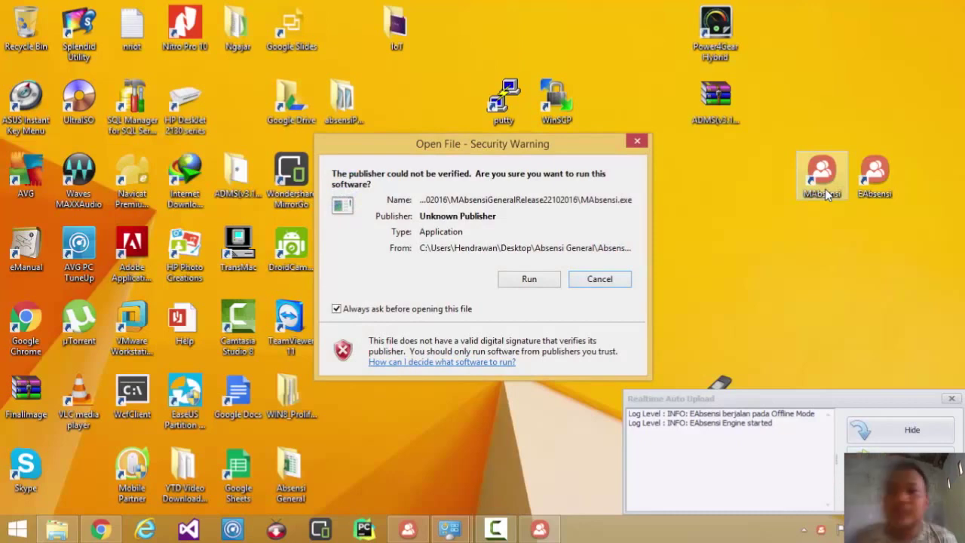
left_click(530, 279)
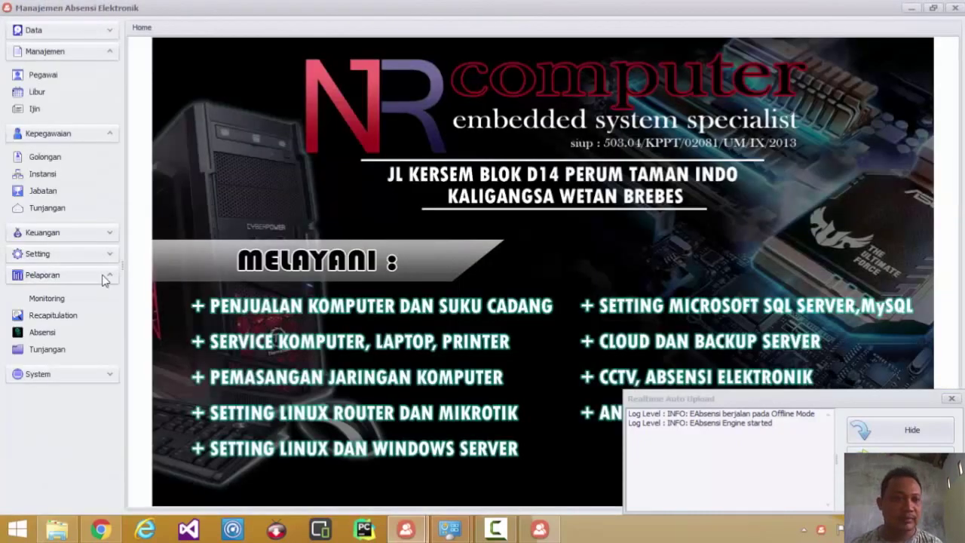
left_click(106, 253)
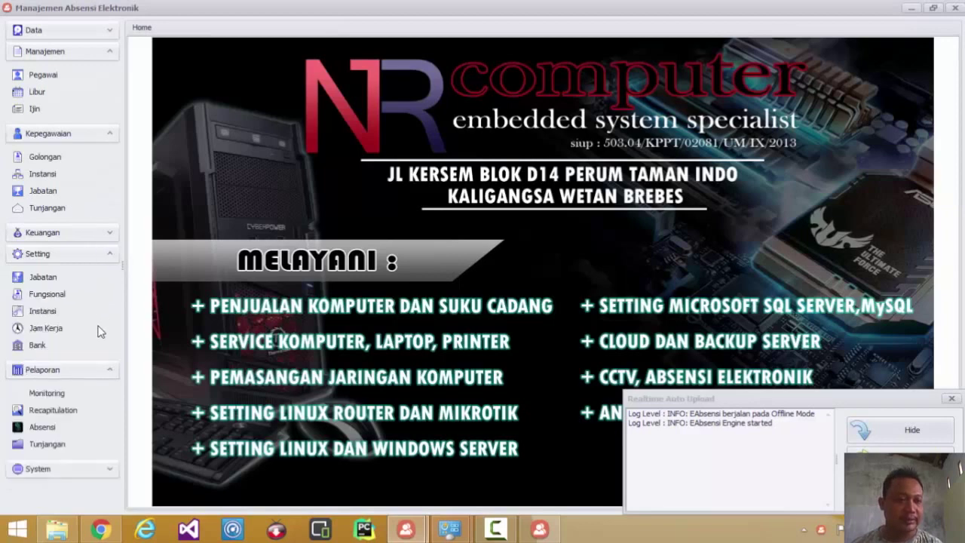
left_click(34, 310)
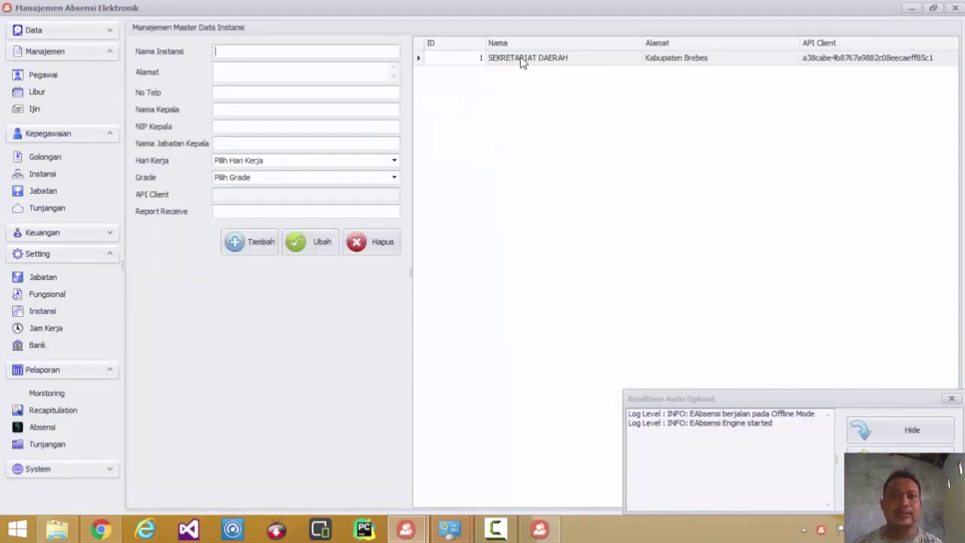
- Select the SEKRETARIAT DAERAH instance name, close the duplicate MAbsensi window, and return to the uploader
left_click(520, 60)
left_click_drag(308, 51, 213, 51)
key("ctrl+c")
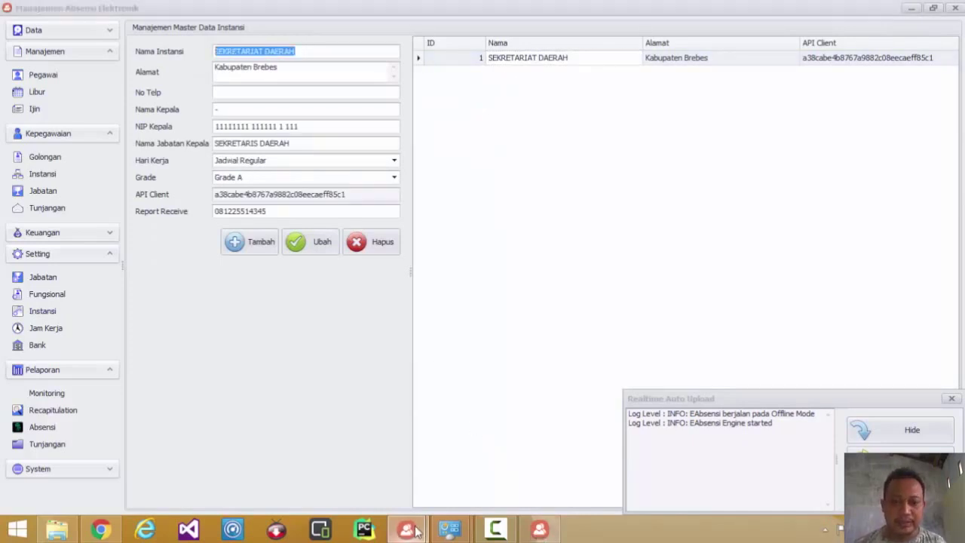
left_click(411, 530)
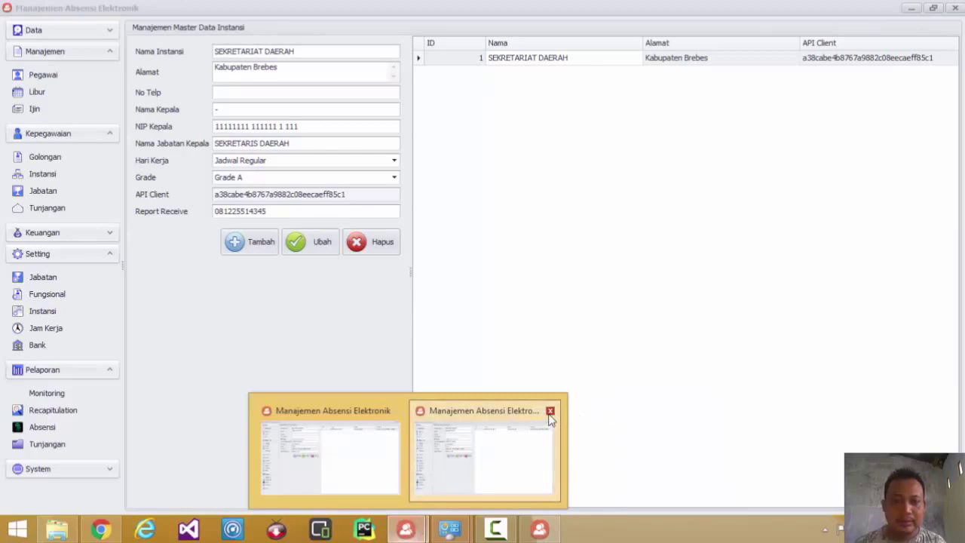
left_click(551, 411)
left_click(538, 534)
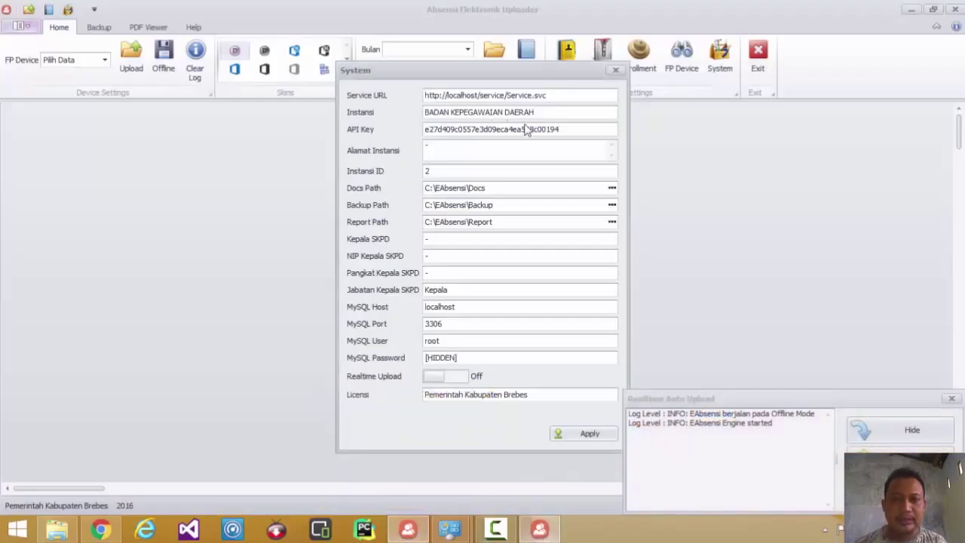
- Replace Instansi with SEKRETARIAT DAERAH and API Key with the management app's API Client key
left_click_drag(535, 111, 403, 112)
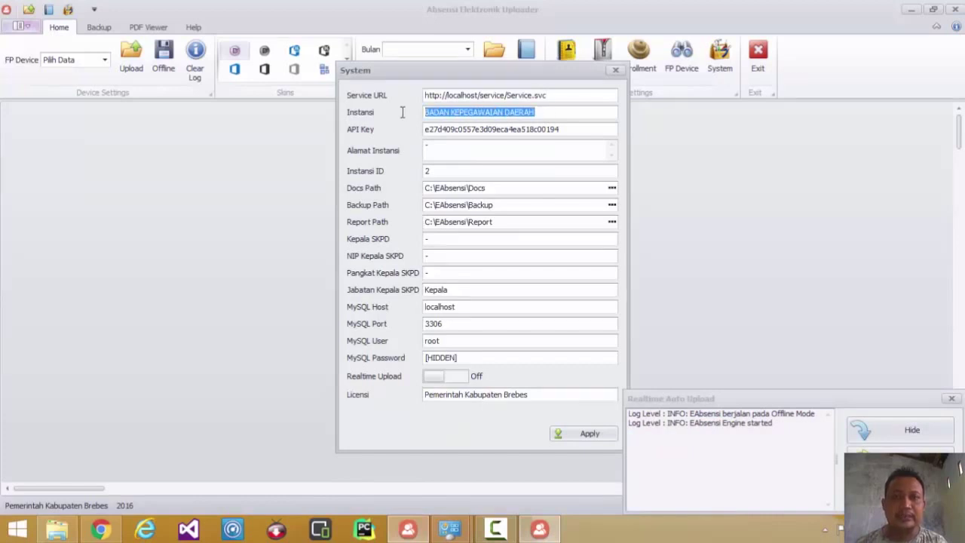
key("ctrl+v")
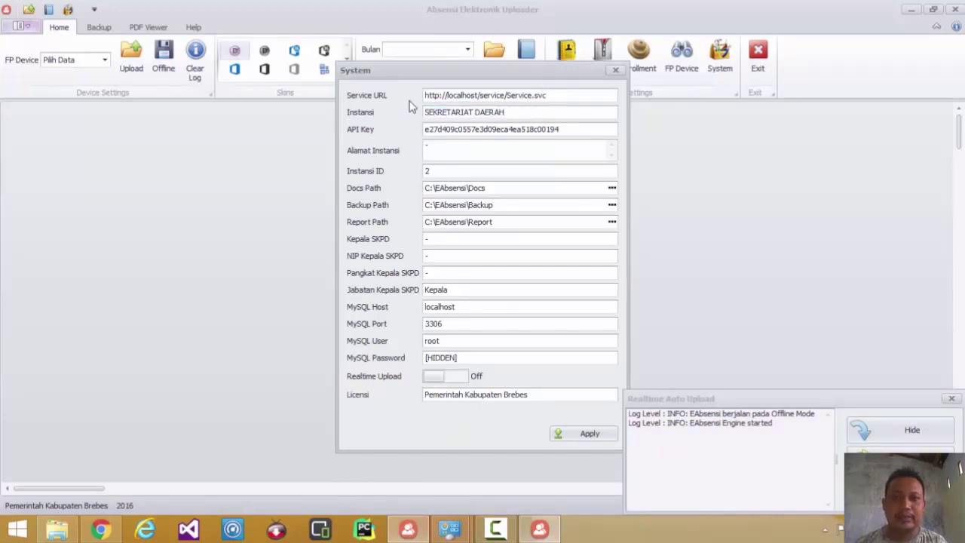
left_click(419, 535)
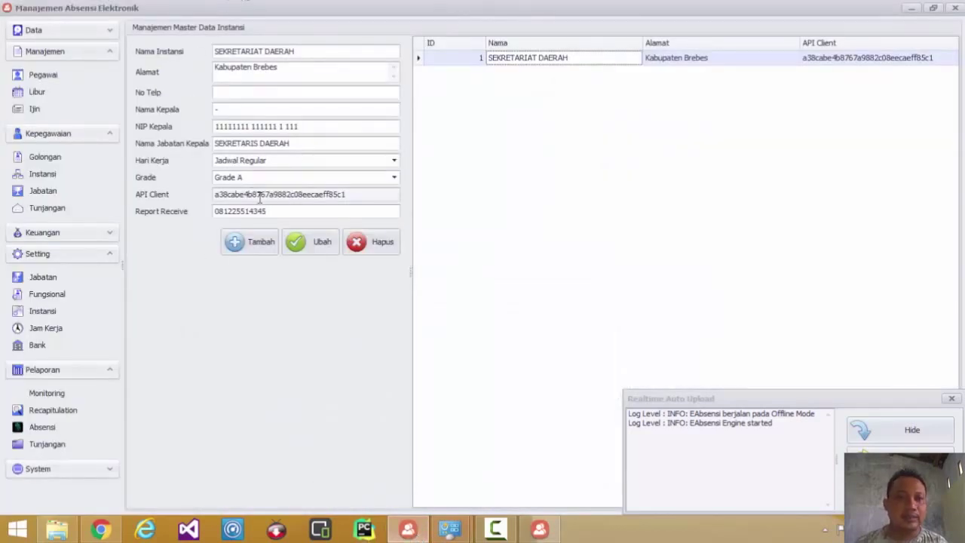
left_click_drag(349, 194, 214, 194)
key("ctrl+c")
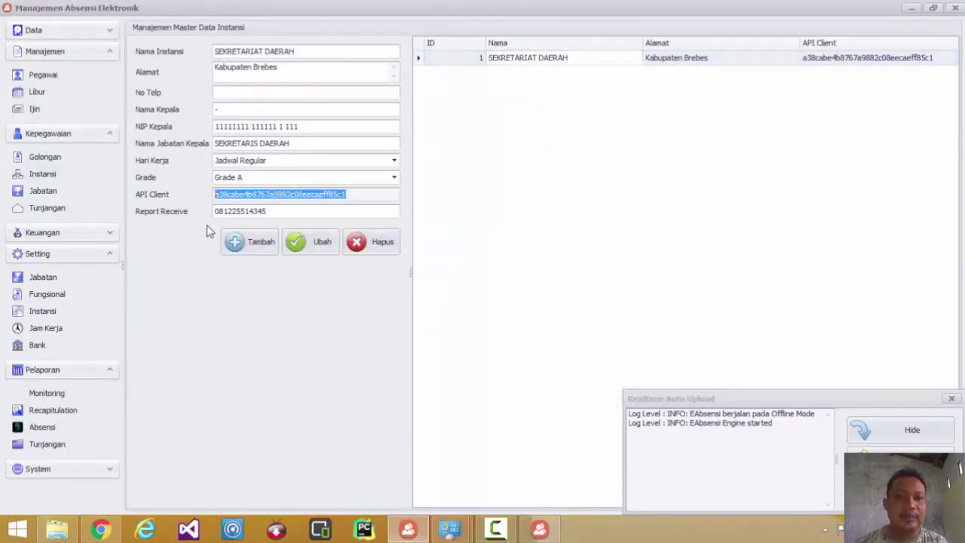
left_click(539, 530)
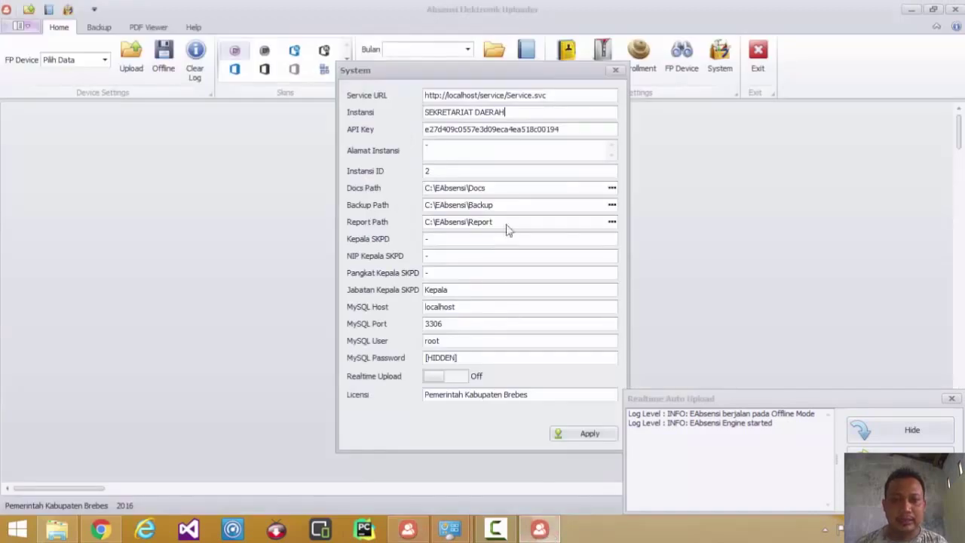
left_click_drag(573, 130, 419, 127)
key("ctrl+v")
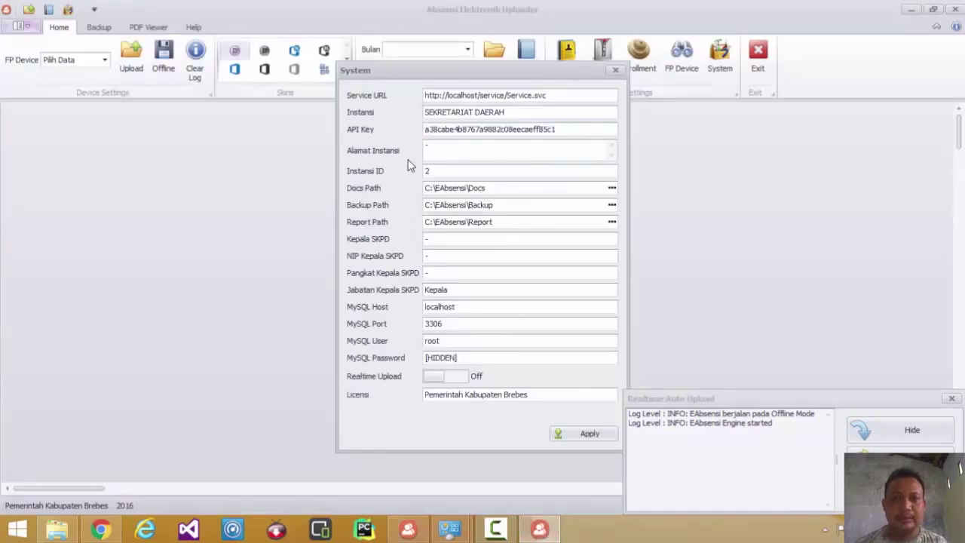
- Check the SEKRETARIAT DAERAH record's ID in the management app, then return to the uploader
key("alt+Tab")
left_click(455, 60)
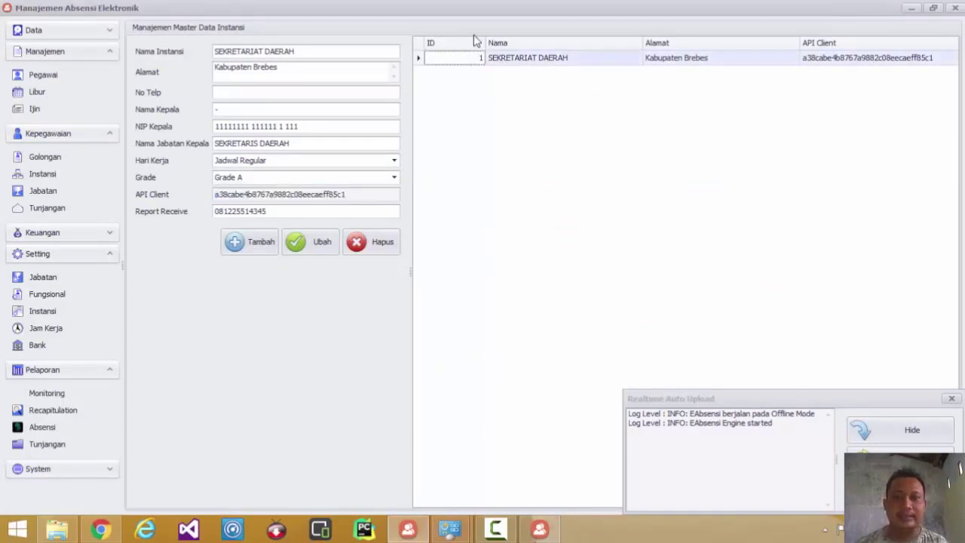
key("alt+Tab")
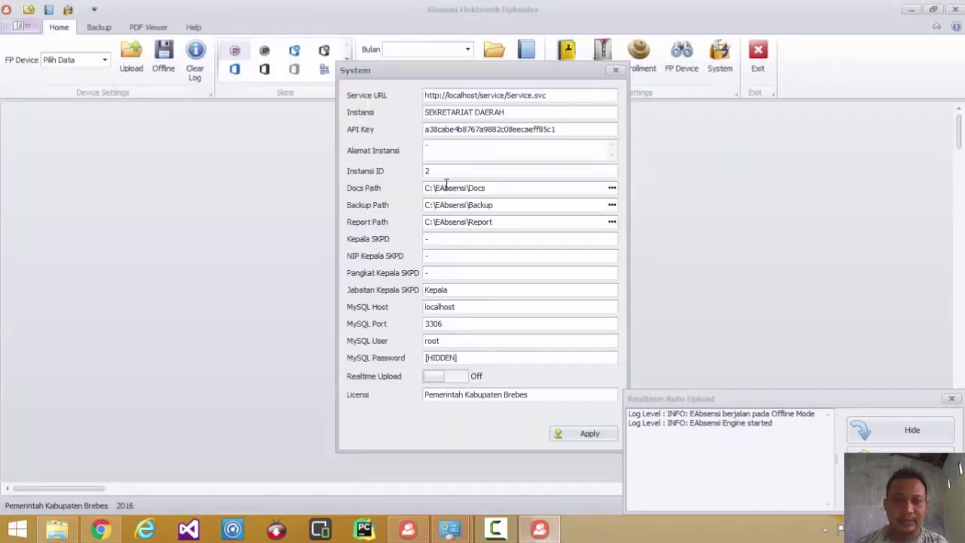
- Set Instansi ID to 1, turn Realtime Upload On, apply, and close System settings
left_click(444, 170)
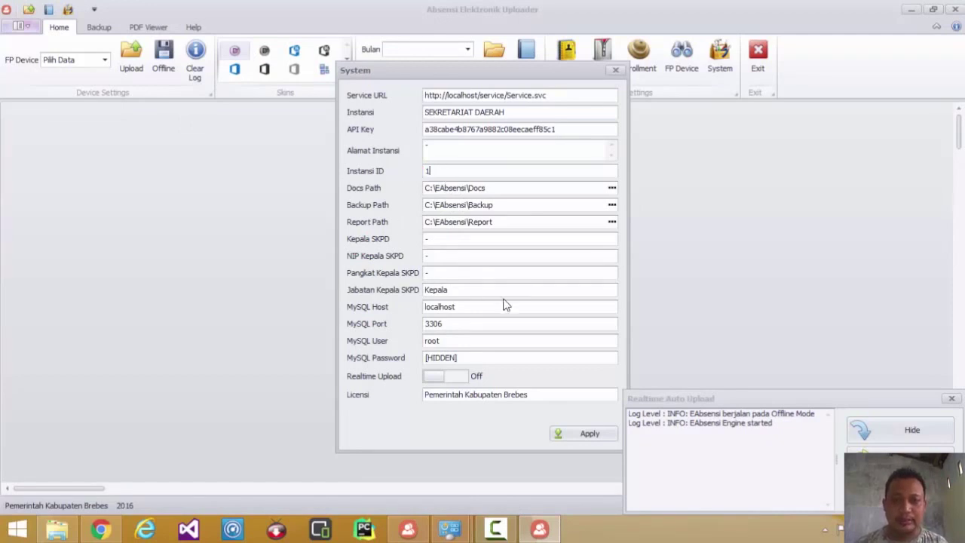
left_click(463, 376)
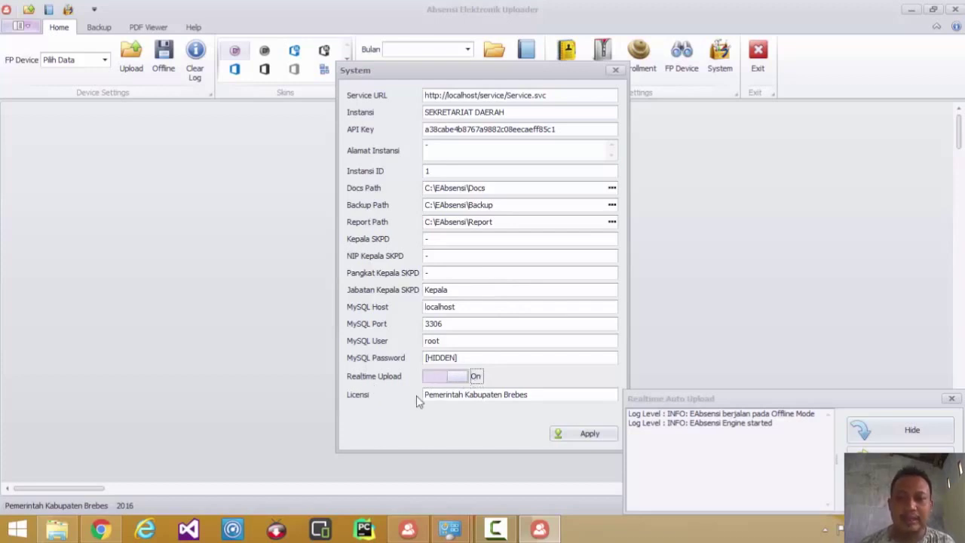
left_click(589, 435)
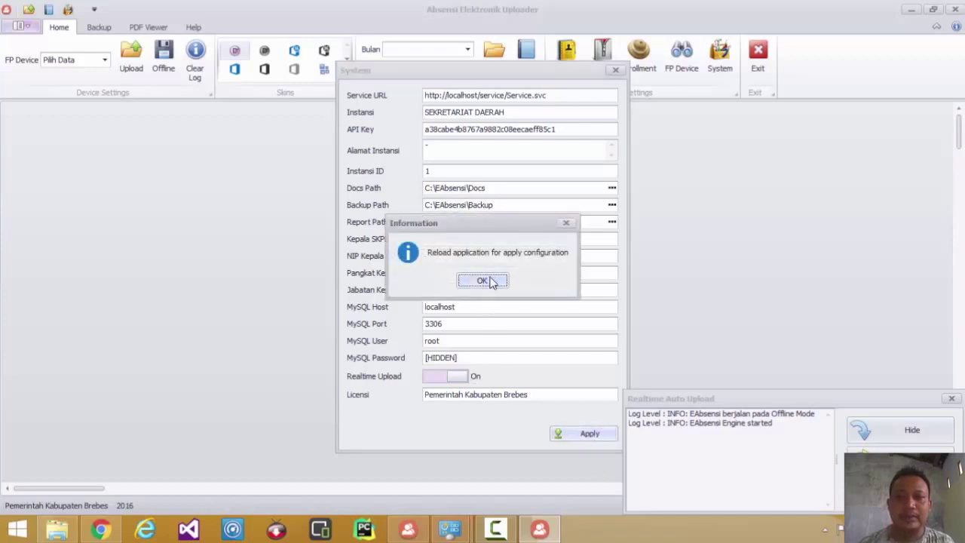
left_click(482, 281)
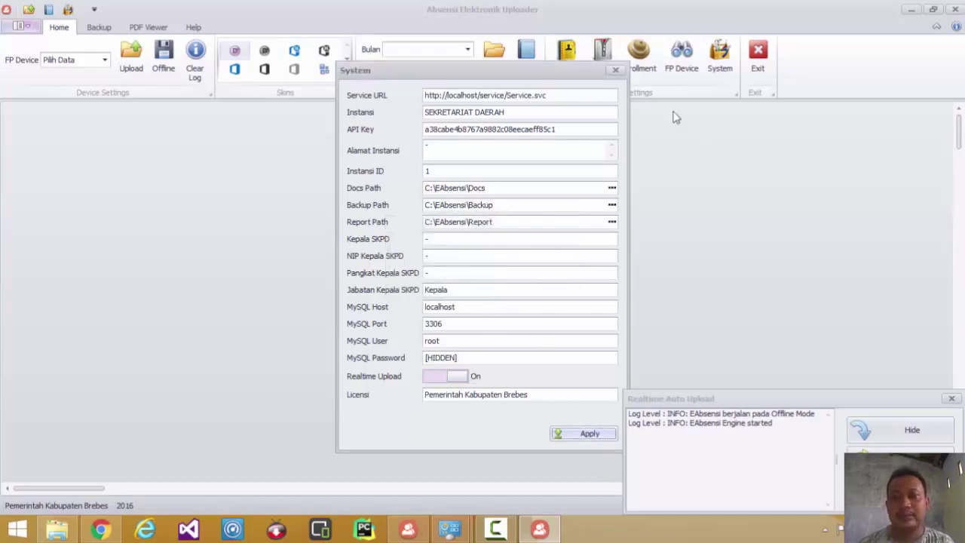
left_click(615, 71)
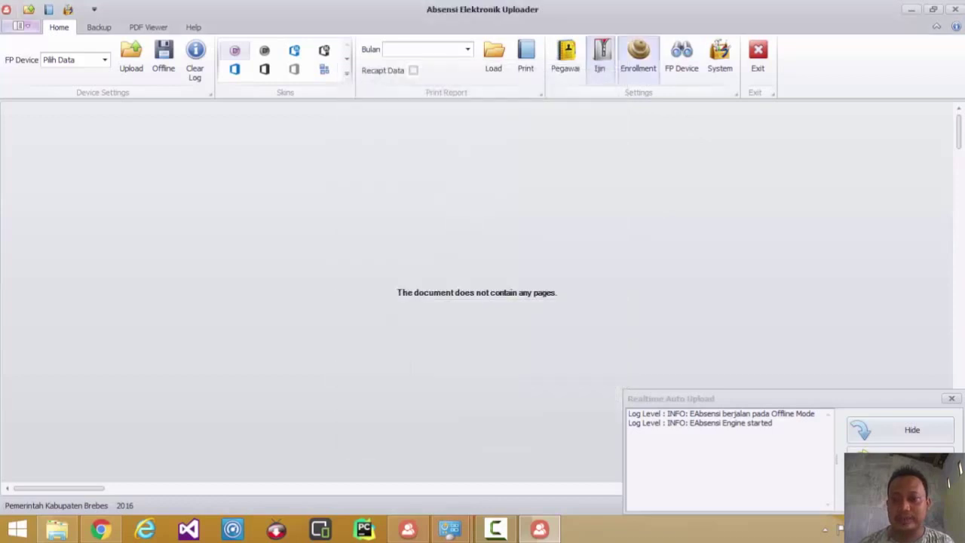
- Exit the running EAbsensi uploader from the system tray
left_click(827, 530)
right_click(824, 457)
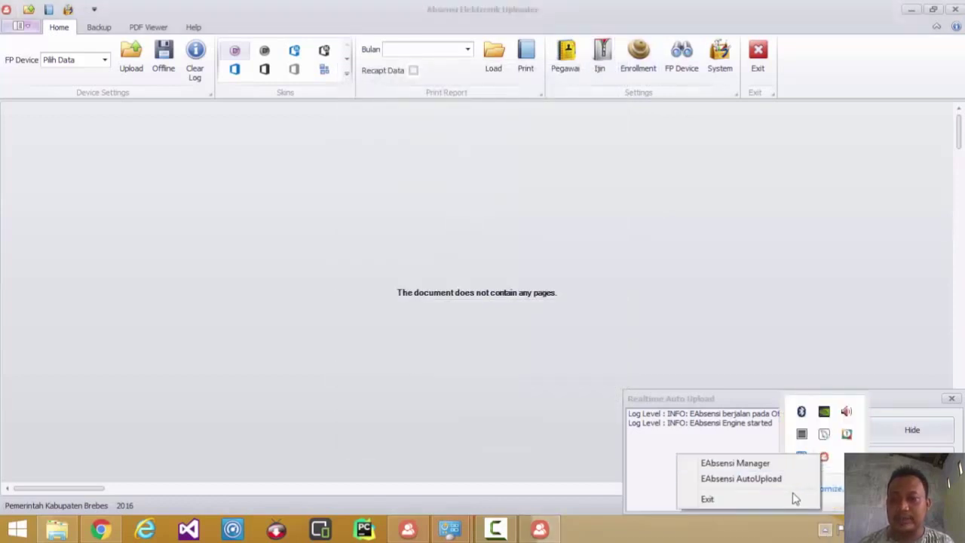
left_click(790, 501)
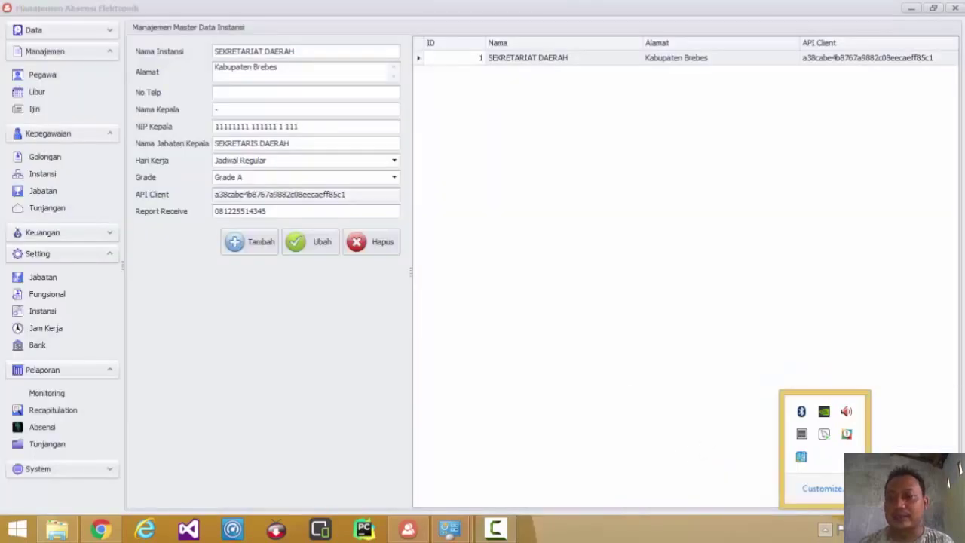
- Relaunch EAbsensi from the desktop and reopen its System settings
left_click(963, 536)
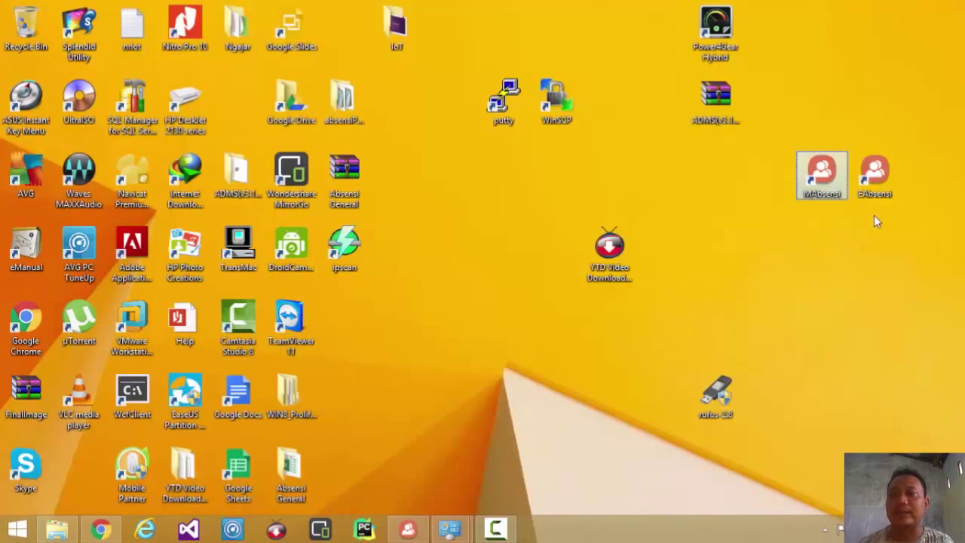
double_click(879, 198)
left_click(543, 281)
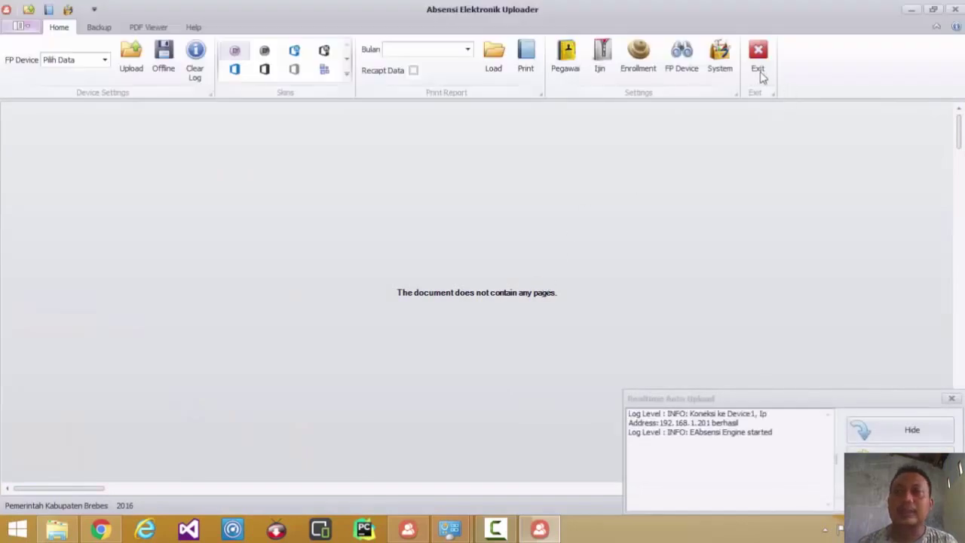
left_click(726, 68)
left_click(579, 97)
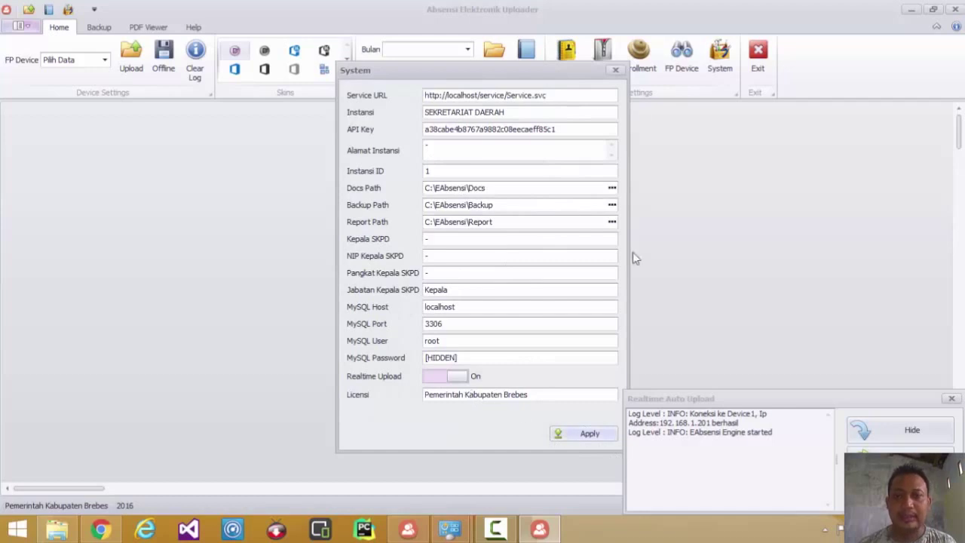
- Close System settings, load Device1 (192.168.1.201, port 4370) from FP Device, and open Windows search
left_click(615, 69)
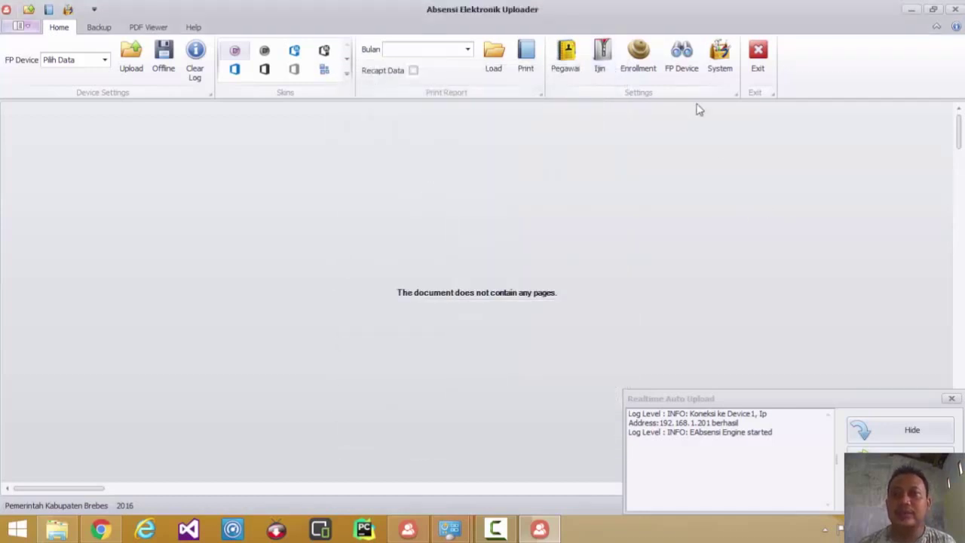
left_click(683, 60)
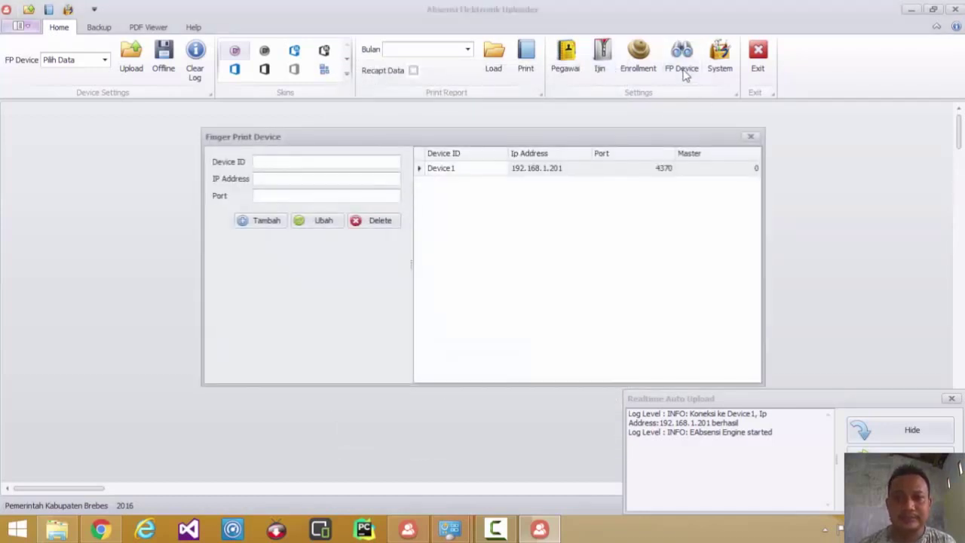
left_click(559, 177)
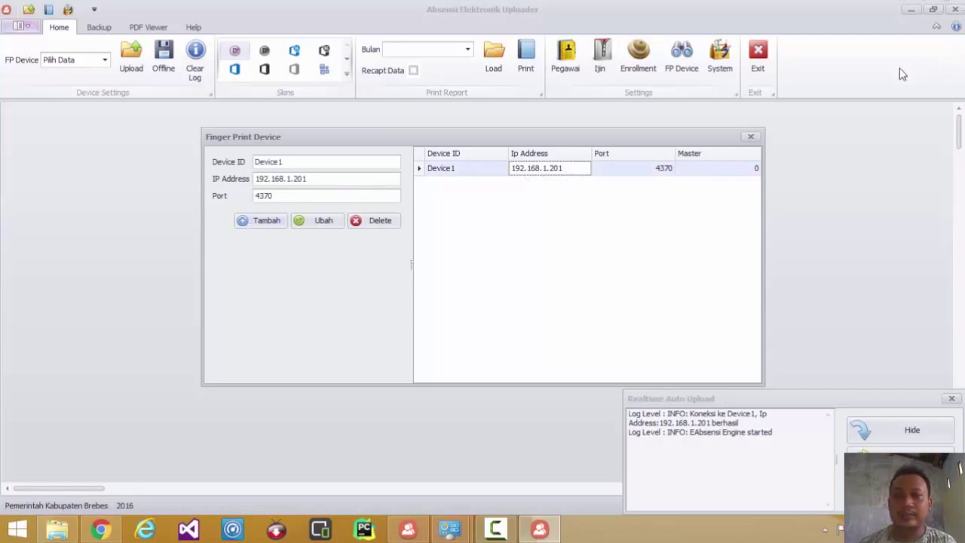
mouse_move(964, 2)
left_click(943, 115)
- Search Windows for 'ping' and close the results
type("ping")
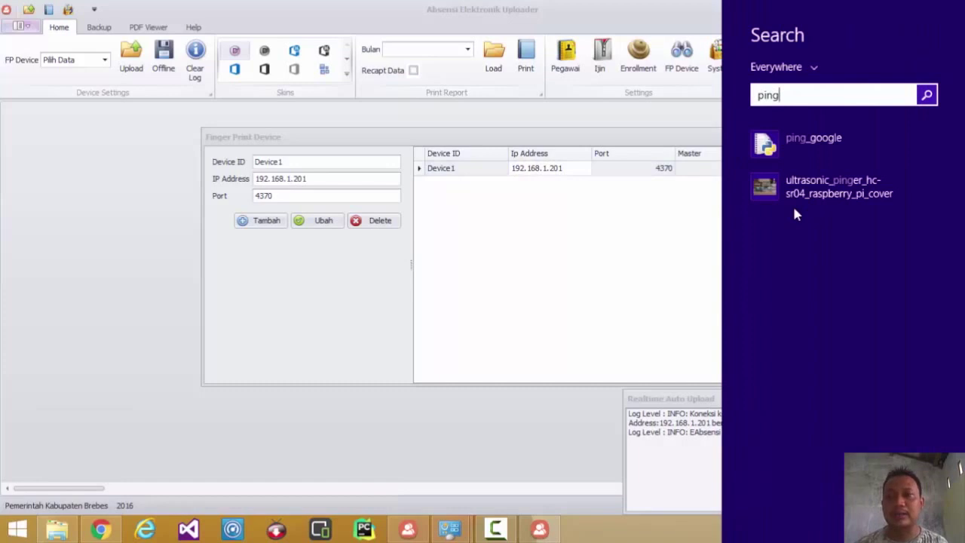
key("Return")
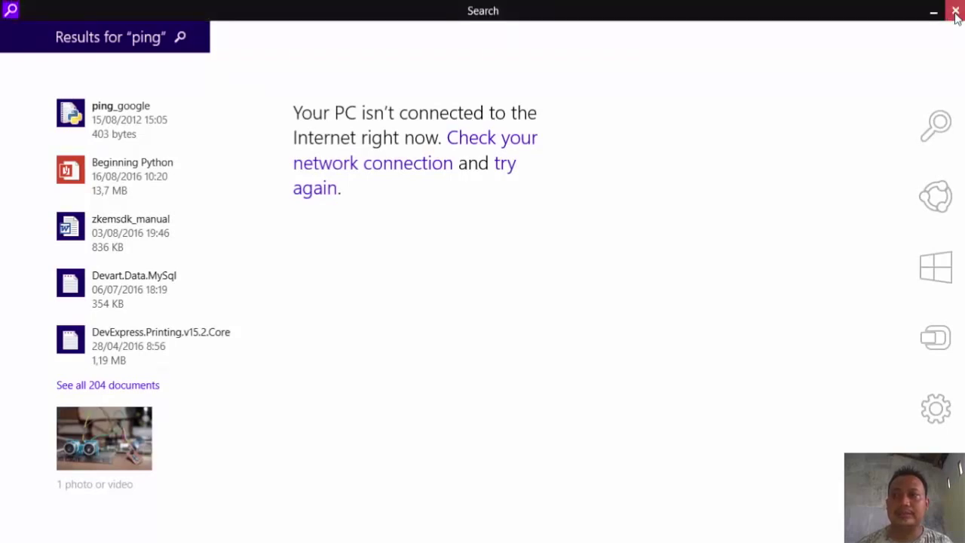
left_click(955, 8)
- Open Command Prompt, ping 192.168.1.201, then stop the ping and close the prompt
left_click(943, 146)
type("cmd")
key("Return")
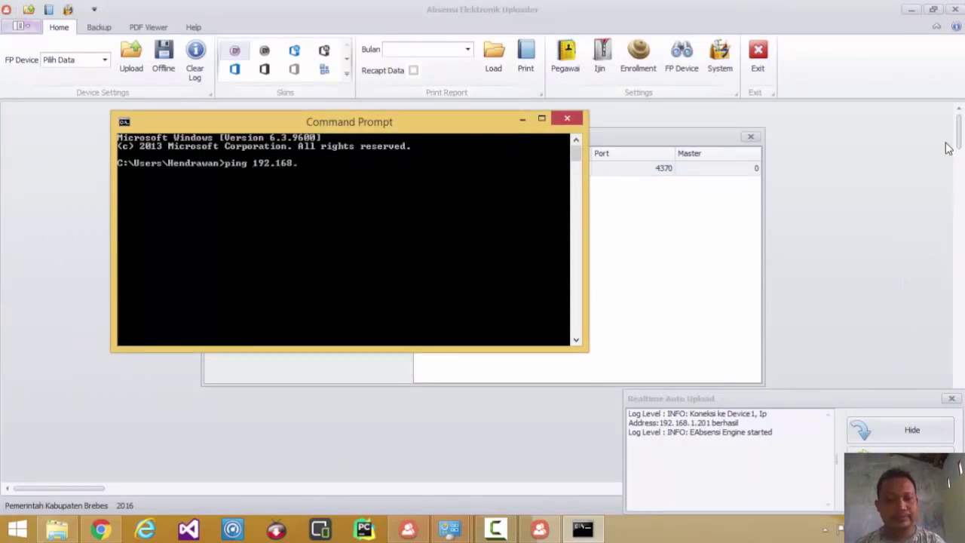
type("ping 192.168.1.201")
key("Return")
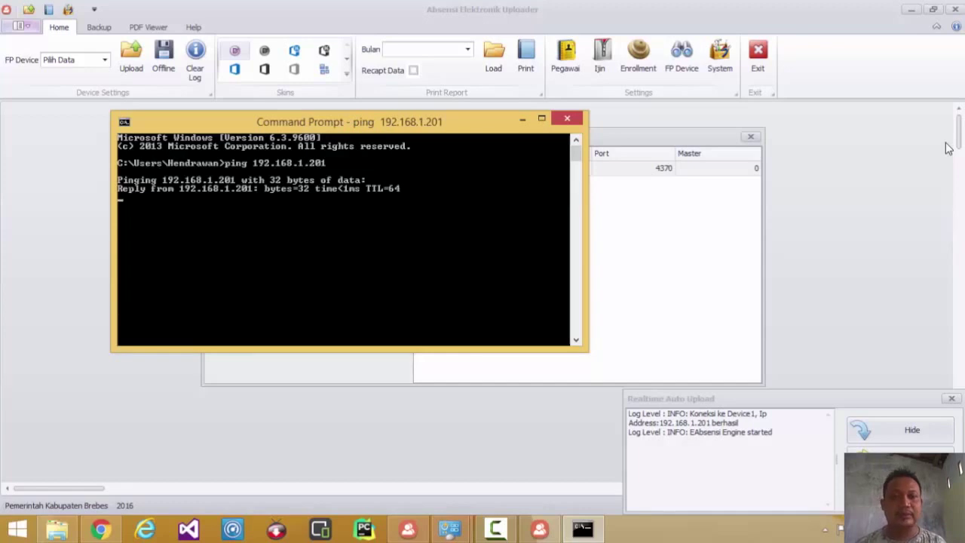
key("ctrl+c")
left_click(576, 121)
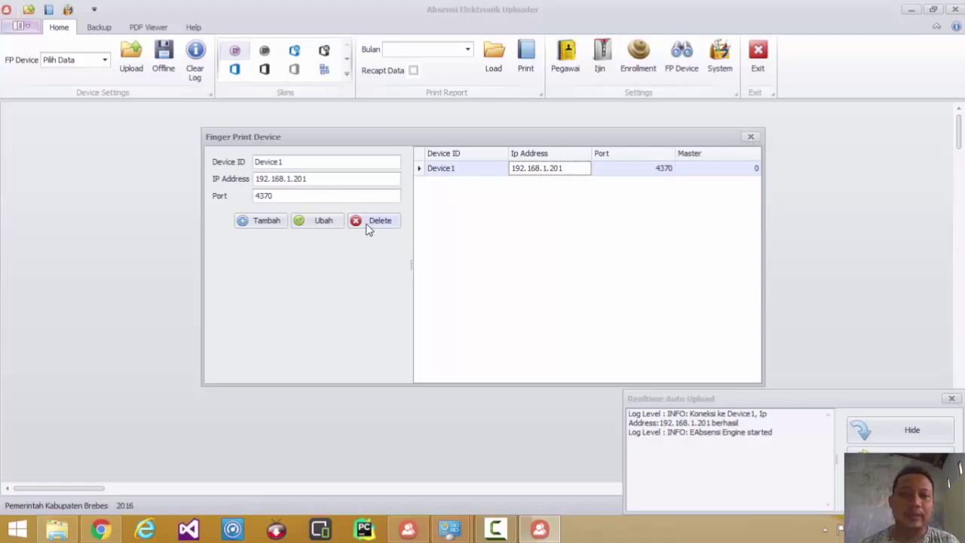
- After a duplicate-entry error, add a second device, Device2 at 192.168.1.202, with ID 2
left_click(275, 223)
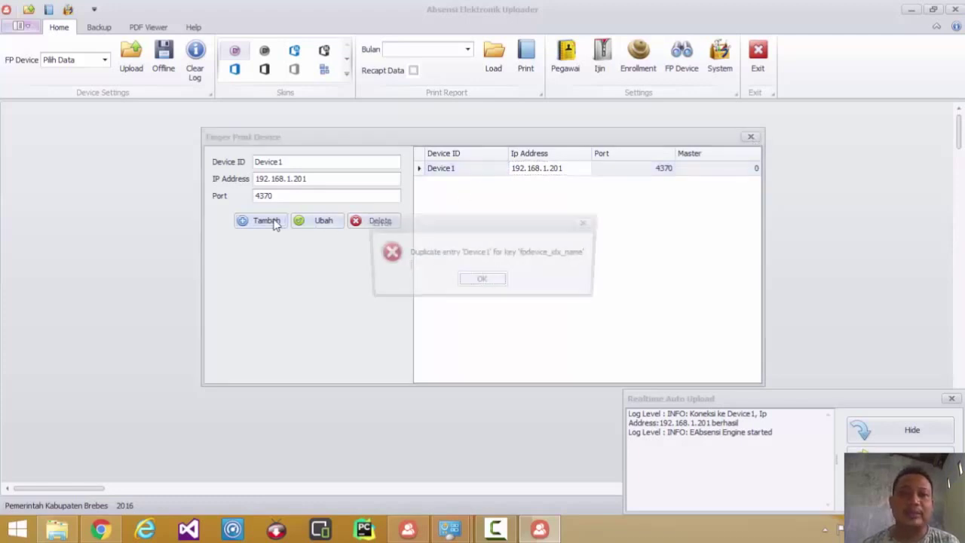
left_click(465, 285)
left_click(466, 171)
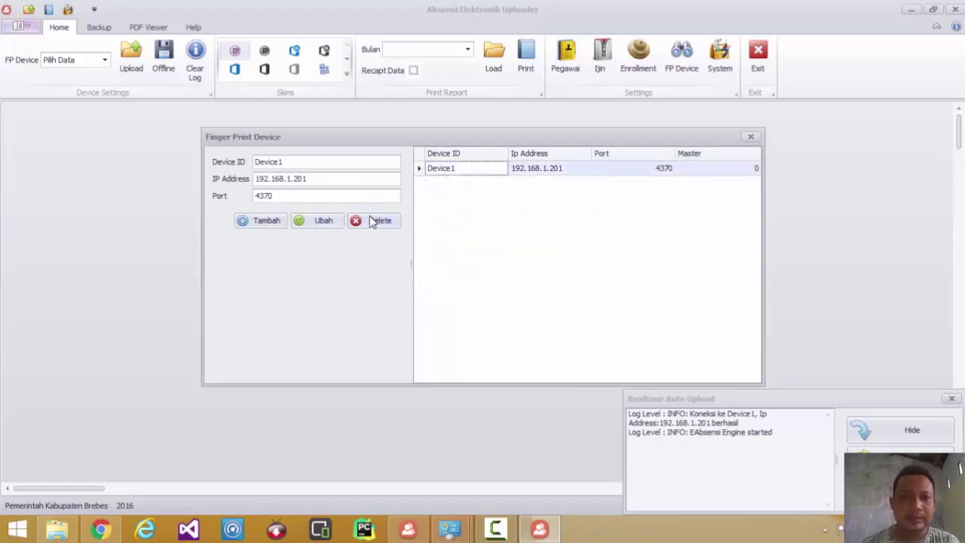
left_click(320, 163)
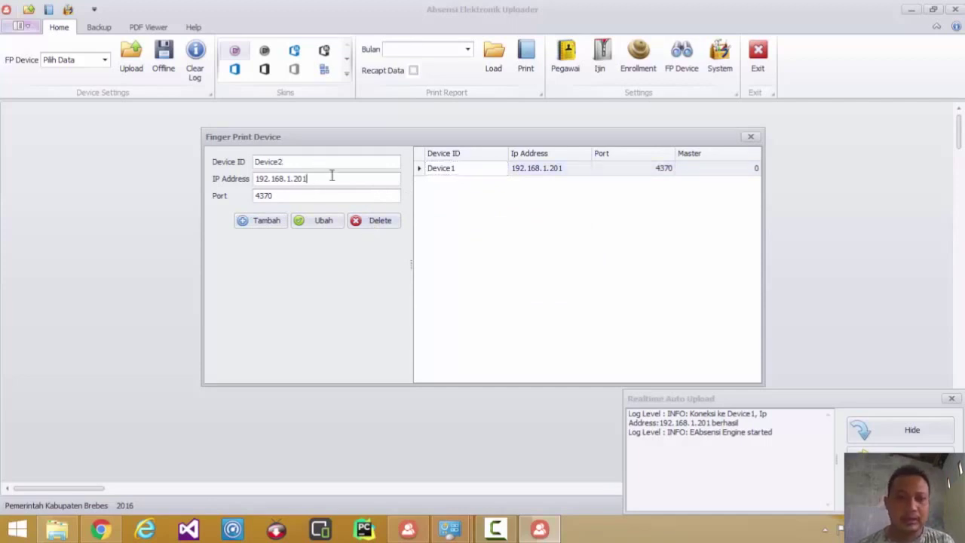
type("2")
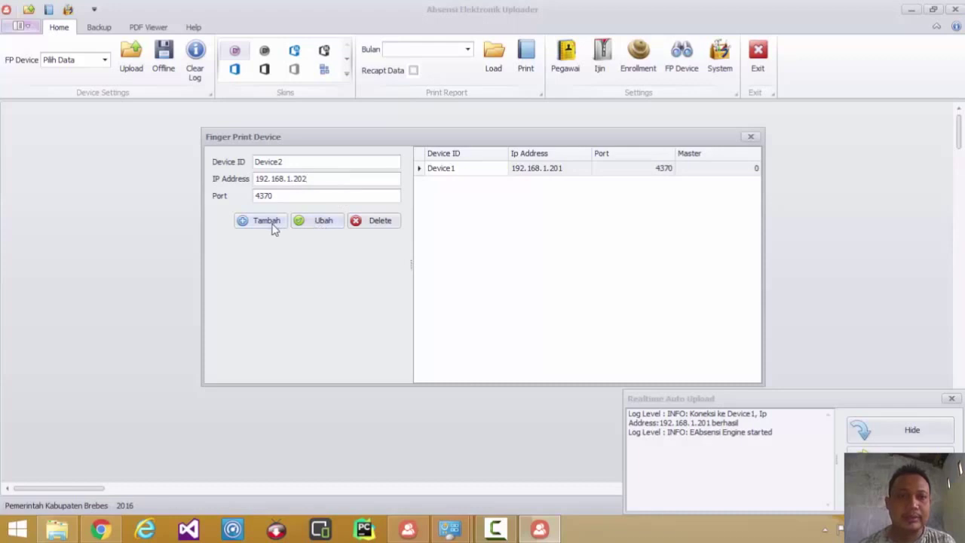
left_click(273, 224)
- Delete the Device2 entry again, confirming the removal
left_click(487, 187)
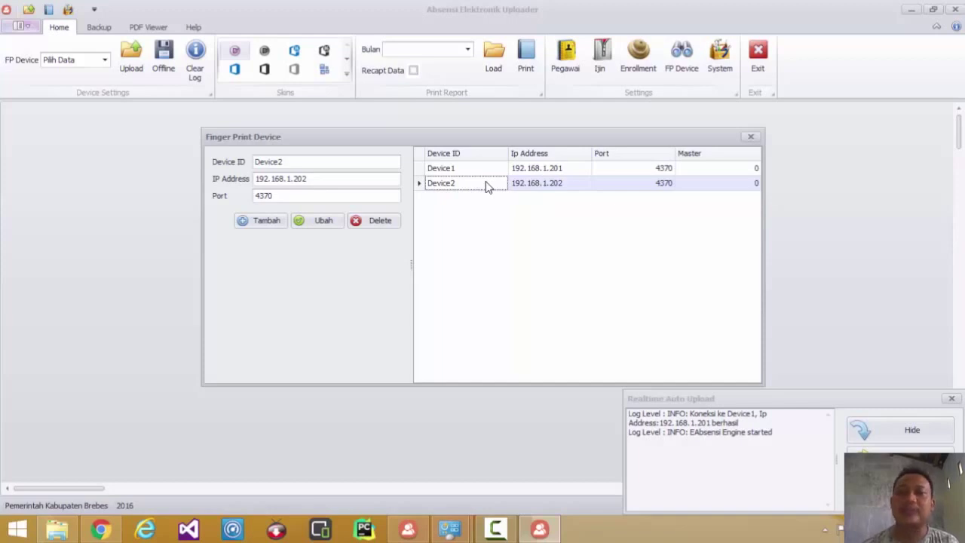
left_click(390, 224)
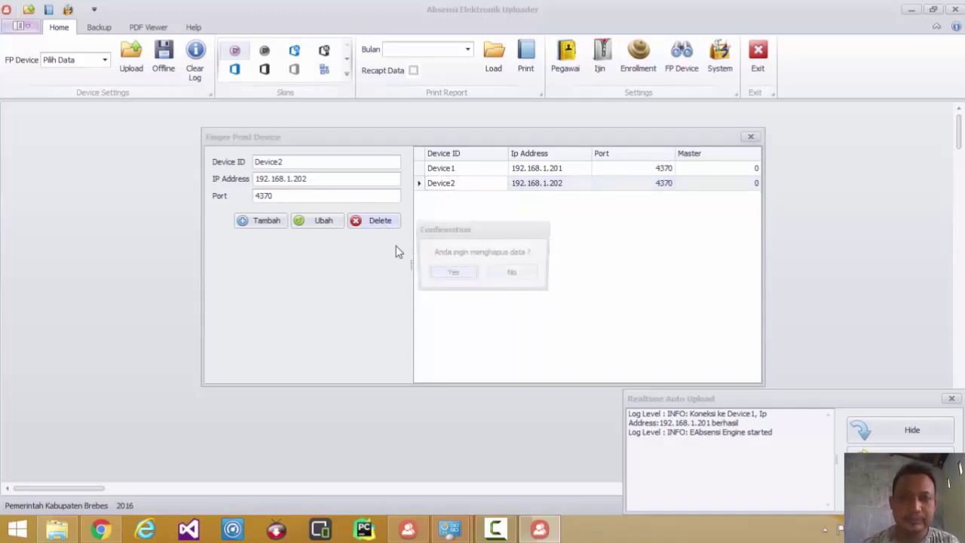
left_click(466, 274)
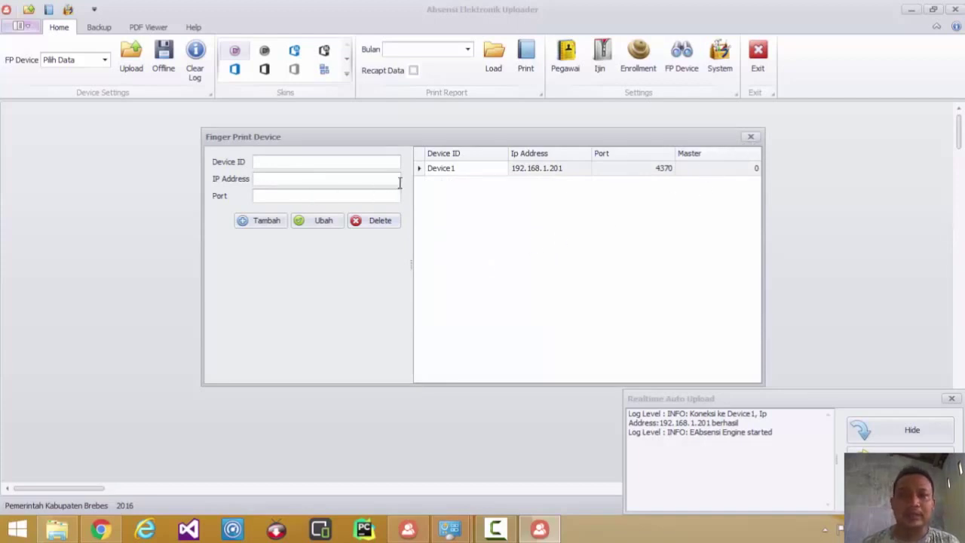
- Set Device1 as the master device and close the Finger Print Device dialog
left_click(448, 170)
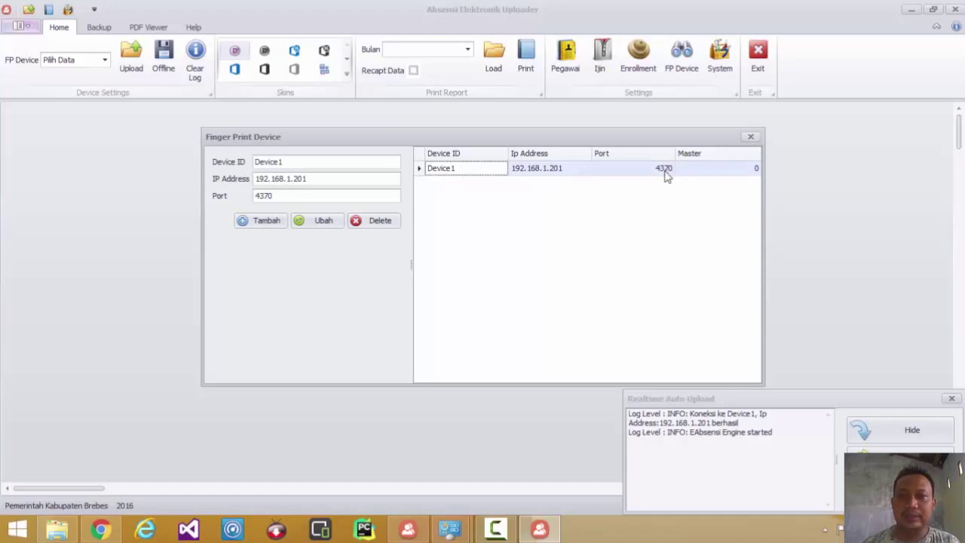
right_click(667, 173)
left_click(710, 180)
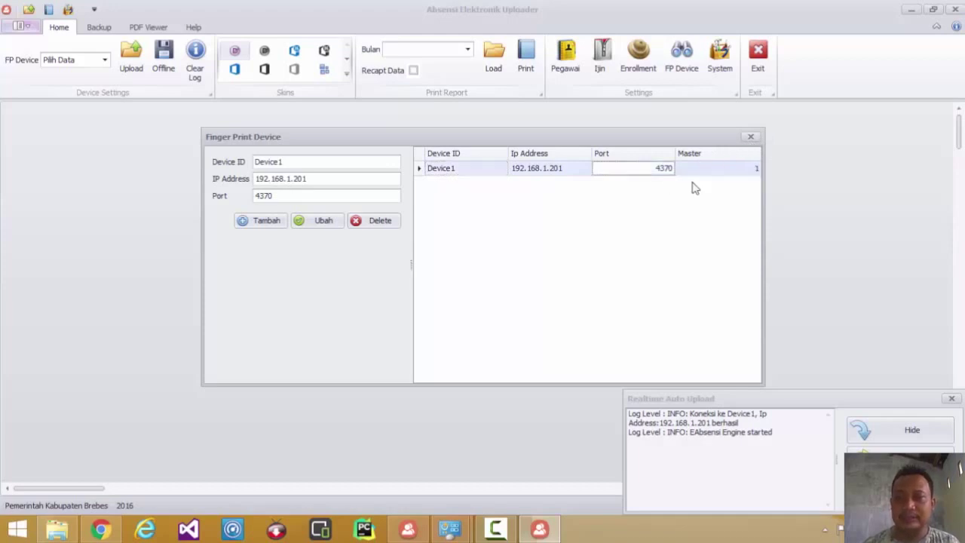
left_click(752, 138)
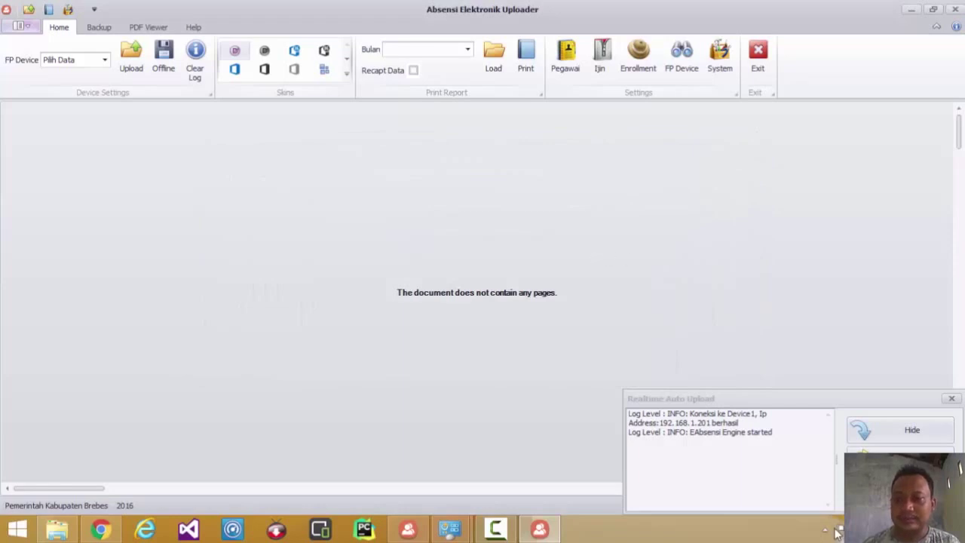
- Exit EAbsensi from the system tray and relaunch it from the desktop shortcut, allowing it to run
left_click(827, 530)
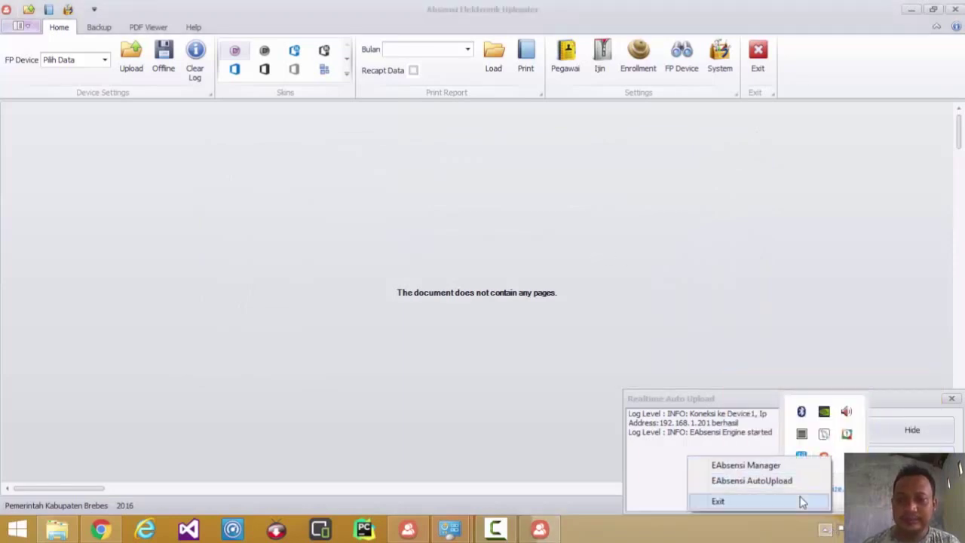
left_click(799, 500)
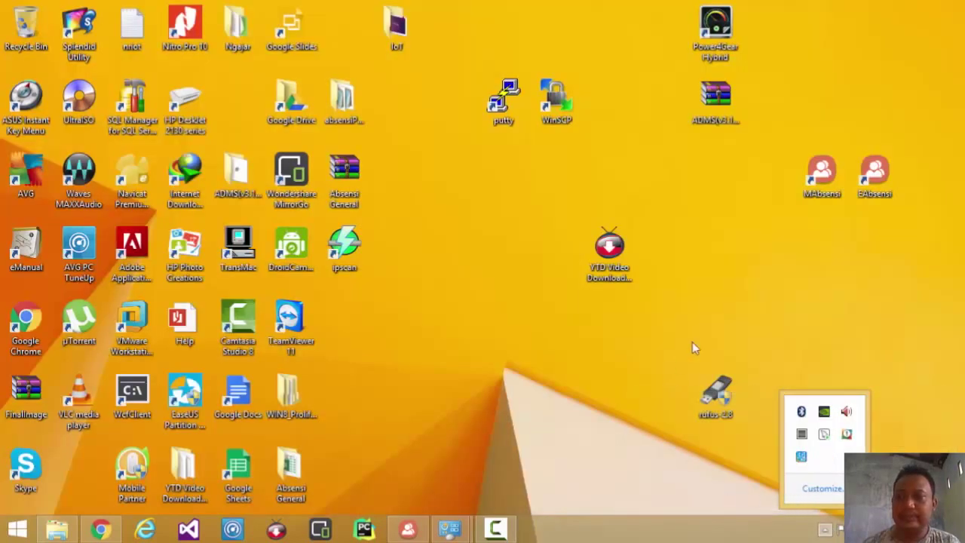
double_click(879, 177)
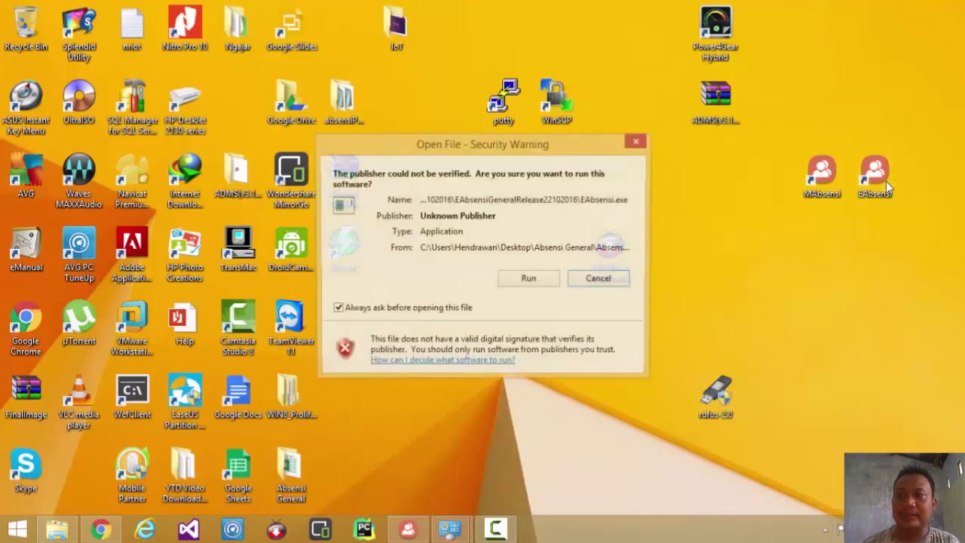
left_click(529, 279)
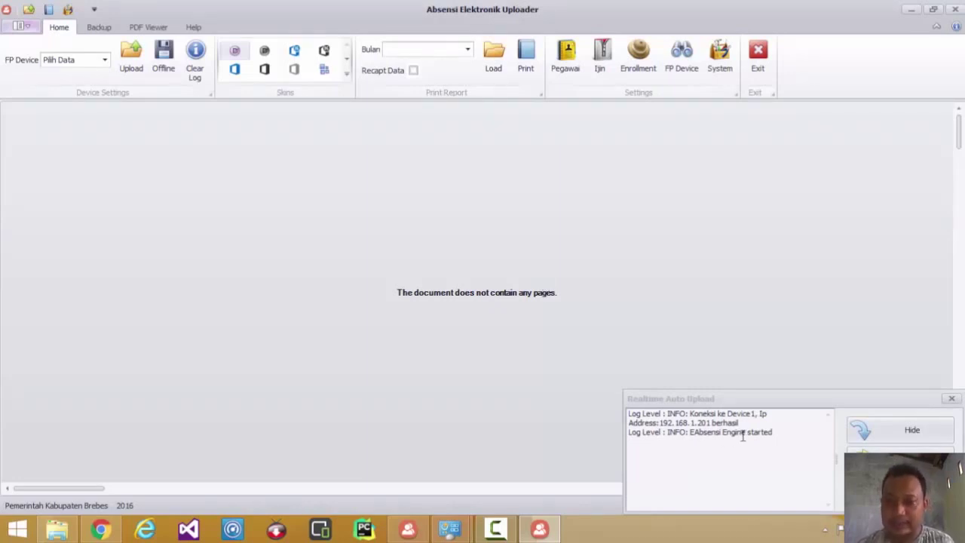
left_click_drag(742, 424, 629, 414)
left_click(683, 423)
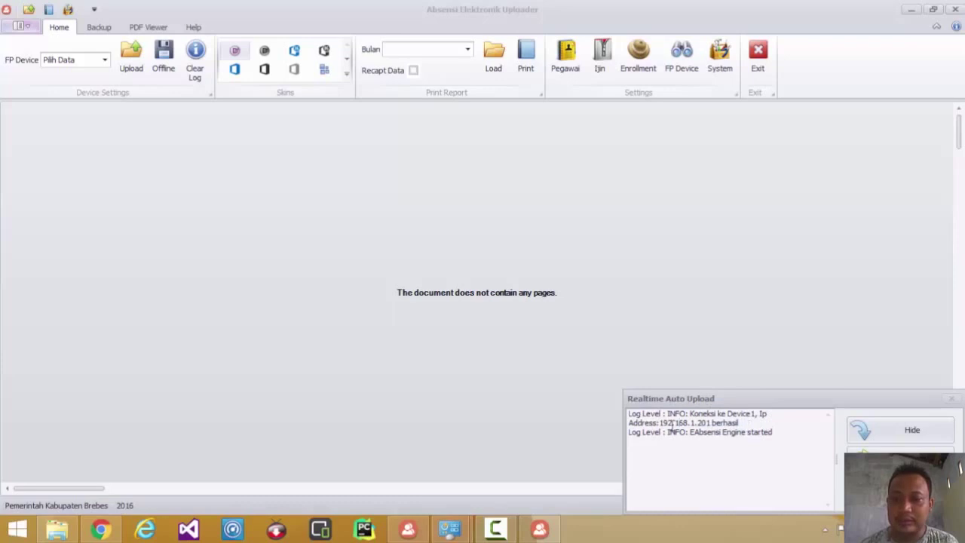
left_click(710, 423)
left_click_drag(756, 427, 672, 426)
left_click(716, 448)
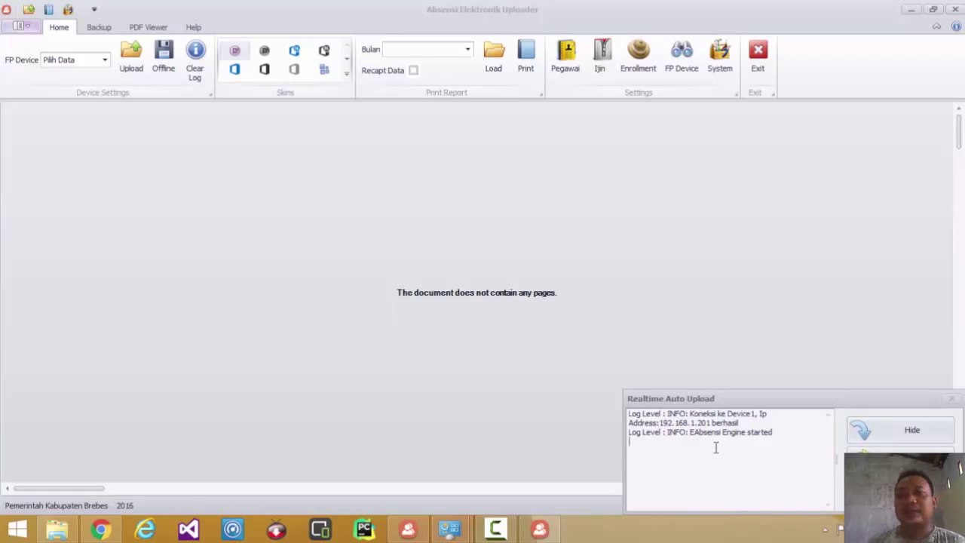
- View the uploader's Pegawai list twice, then switch to Manajemen Absensi Elektronik
left_click(565, 72)
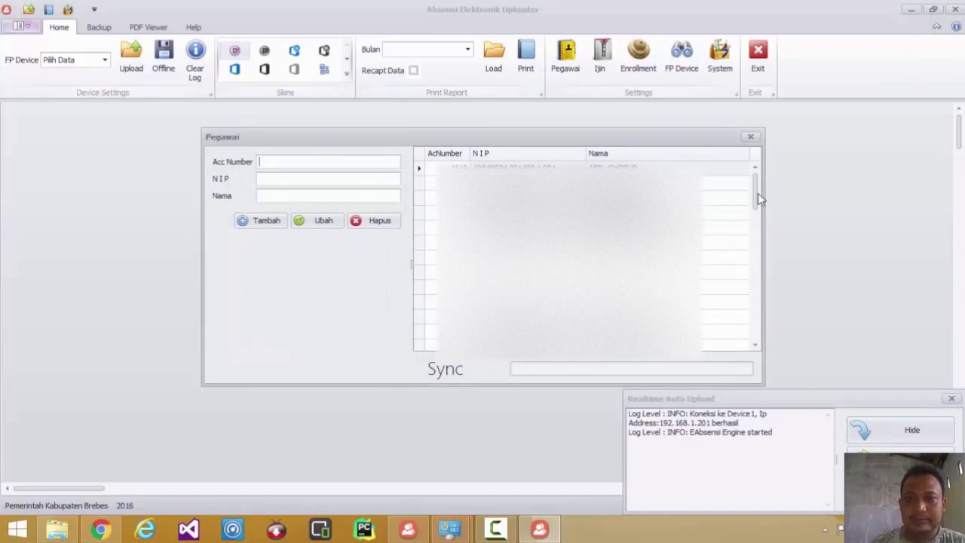
left_click(750, 137)
left_click(566, 56)
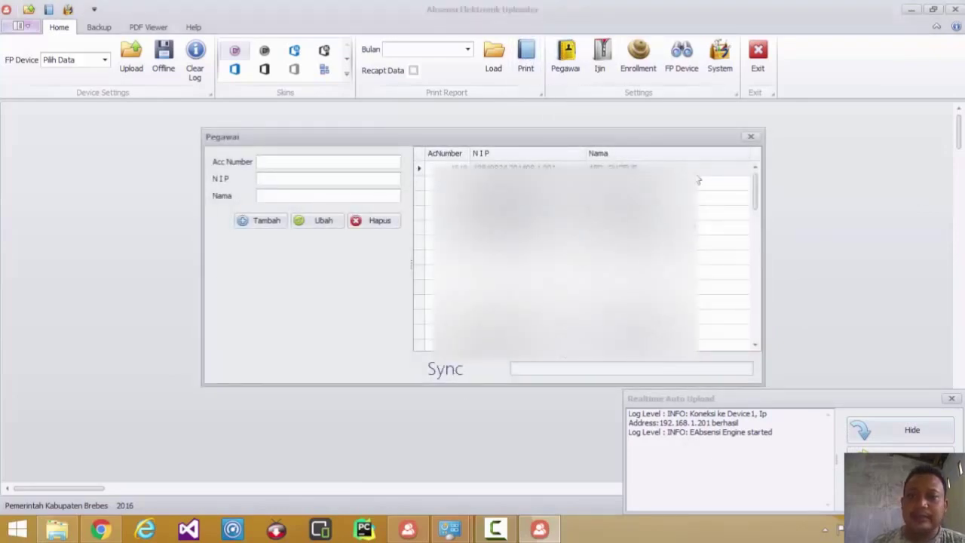
left_click(751, 139)
left_click(408, 529)
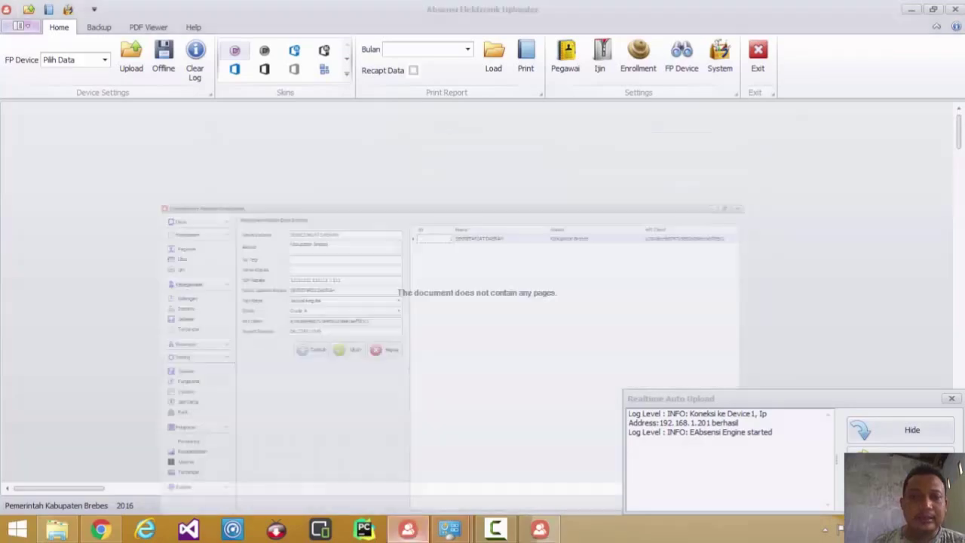
- Start a new employee record, entering the employee's NIP, full name and birthplace
left_click(43, 75)
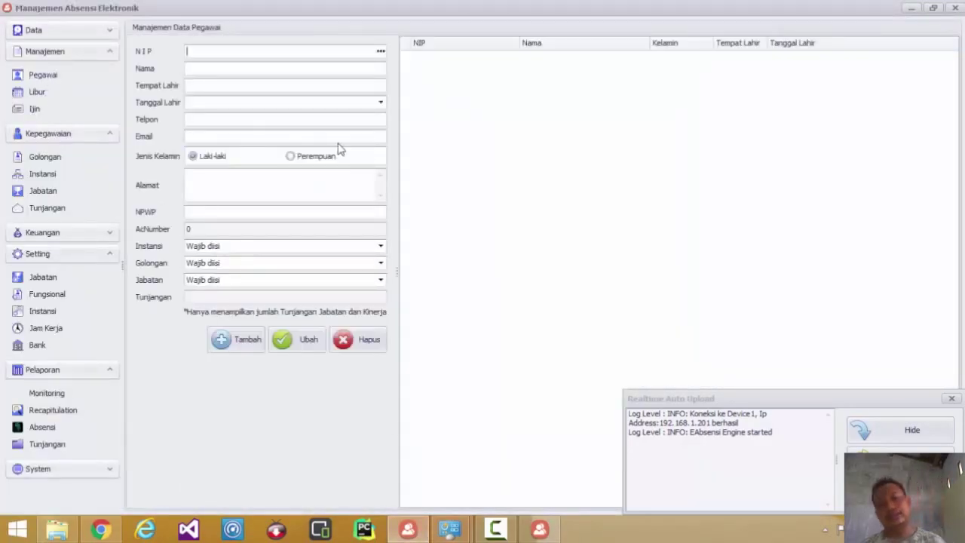
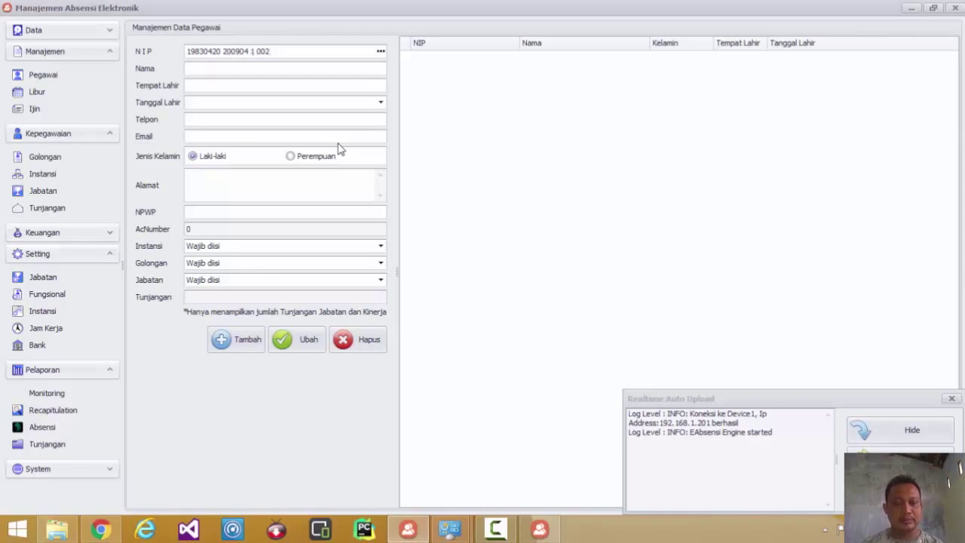
key("Tab")
key("Tab")
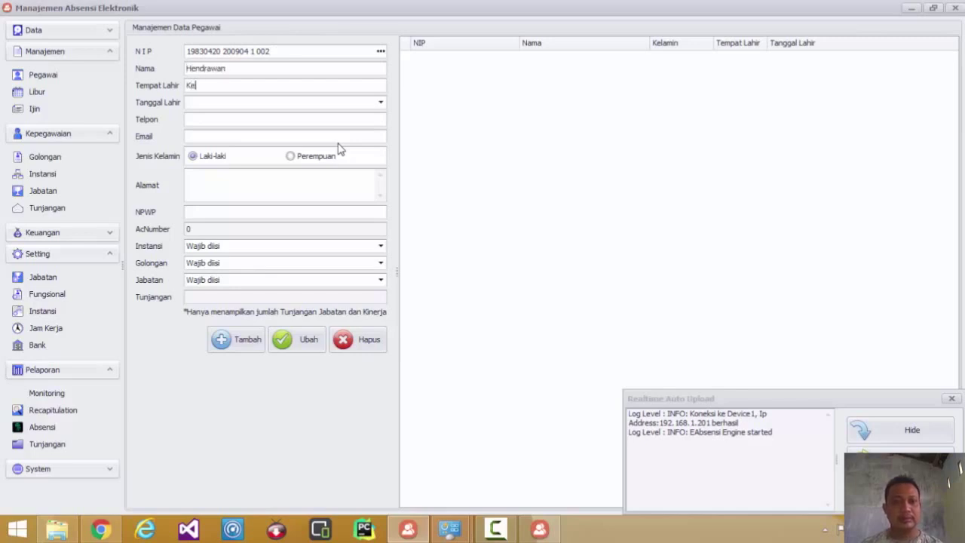
key("Tab")
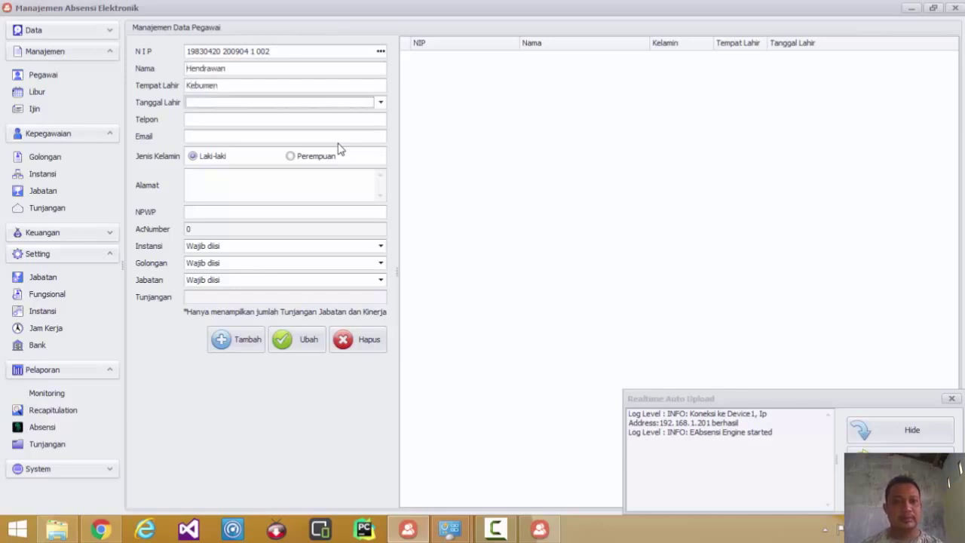
- Set the birth date to 20/04/1983 using the calendar picker
left_click(370, 106)
left_click(269, 146)
left_click(272, 147)
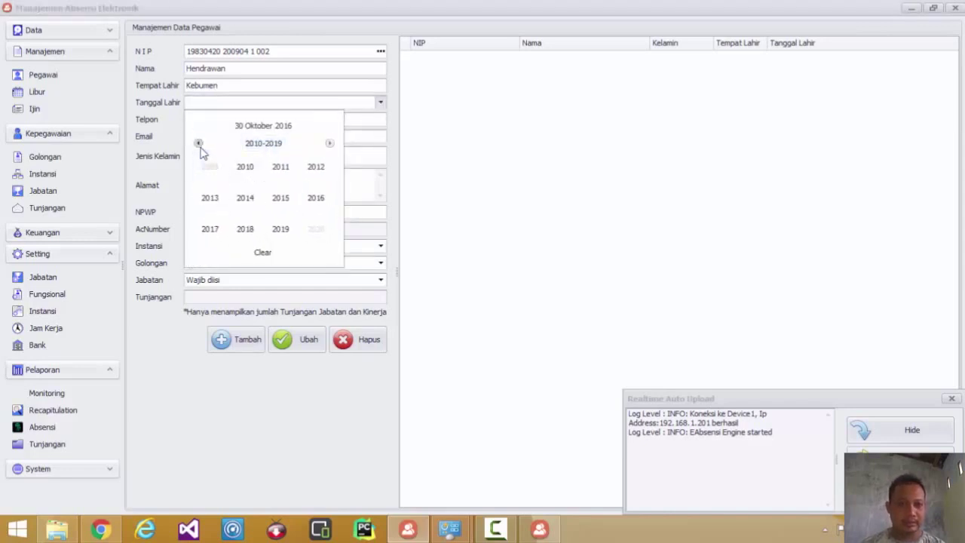
left_click(199, 144)
left_click(199, 144)
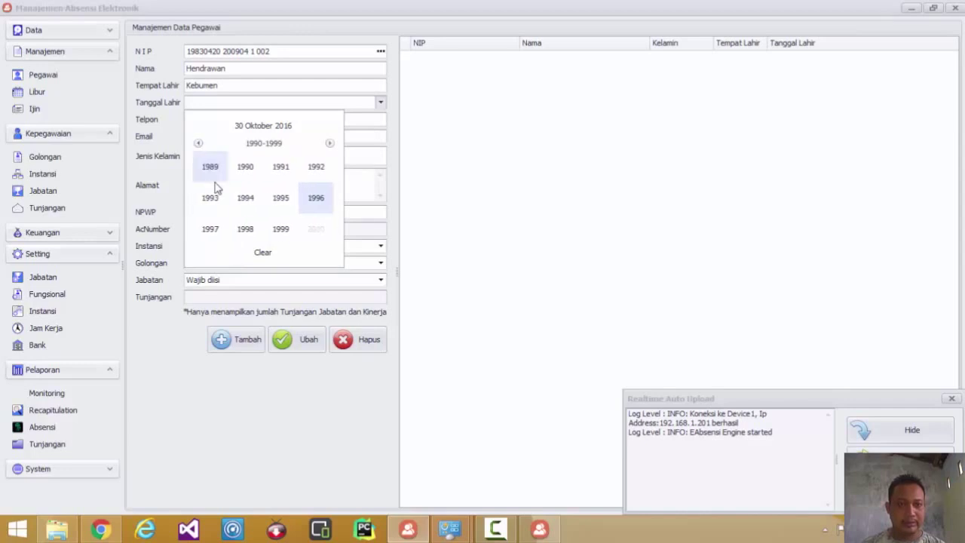
left_click(199, 144)
left_click(213, 199)
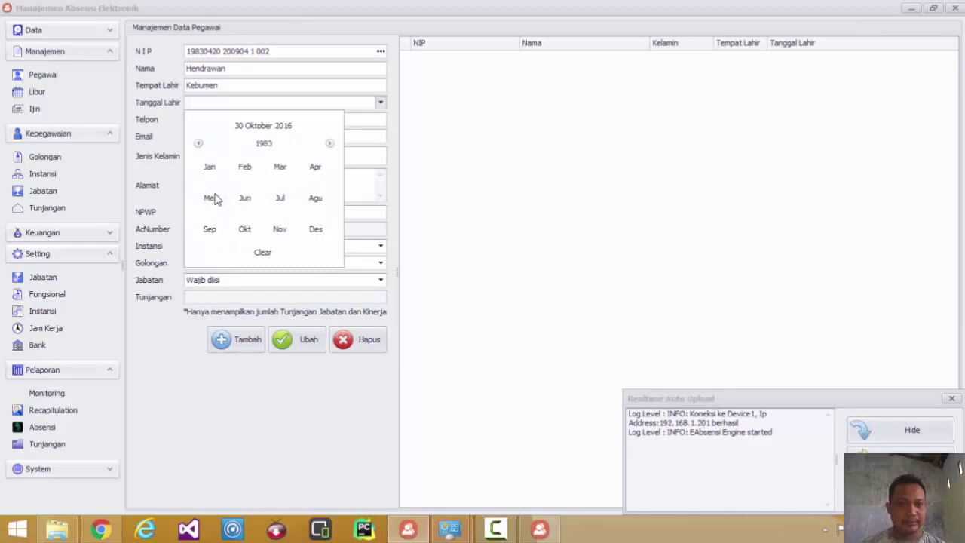
left_click(324, 172)
left_click(243, 214)
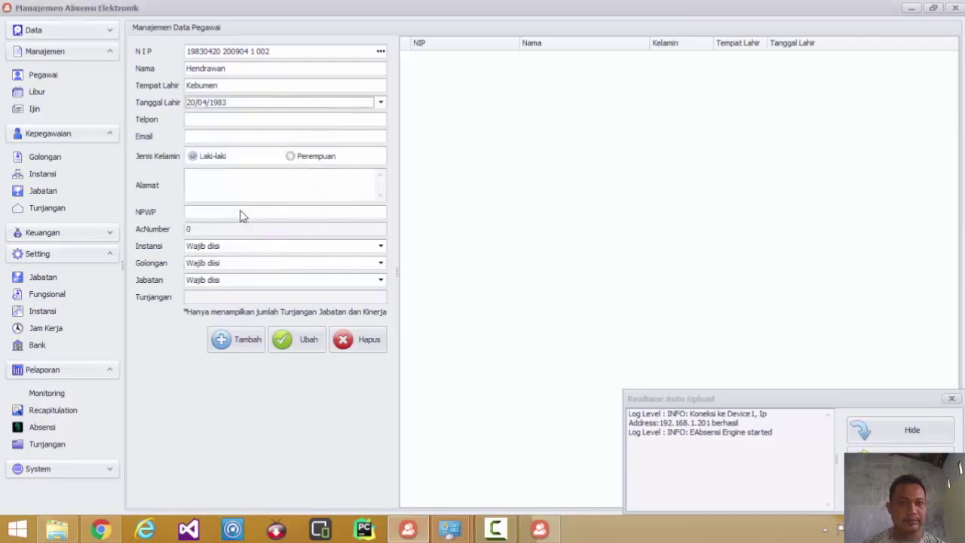
- Fill in the employee's phone number, e-mail, address '-' and NPWP number
left_click(217, 121)
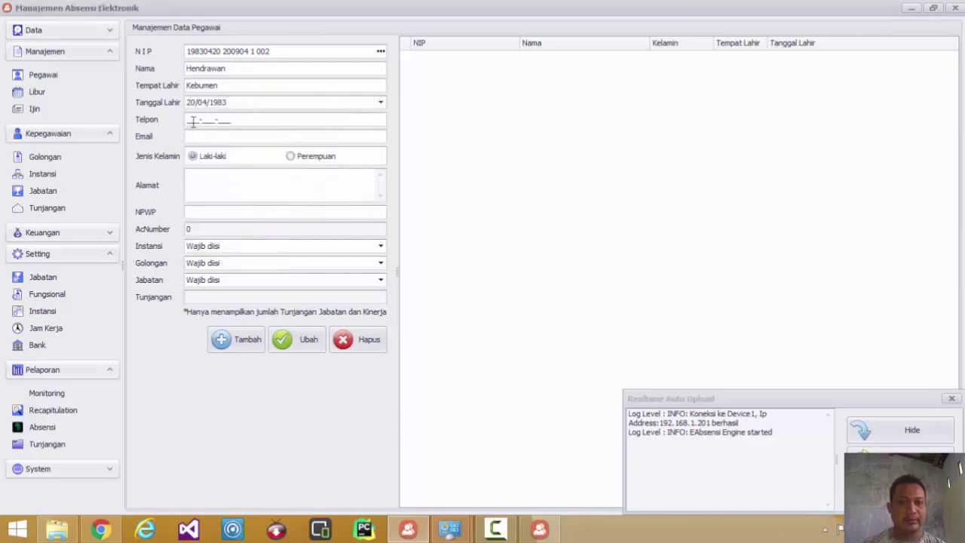
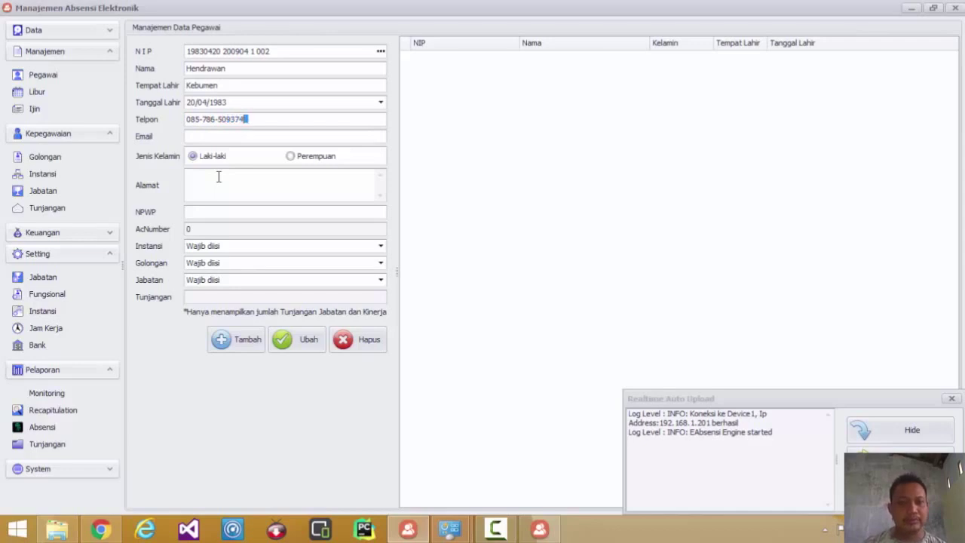
key("Tab")
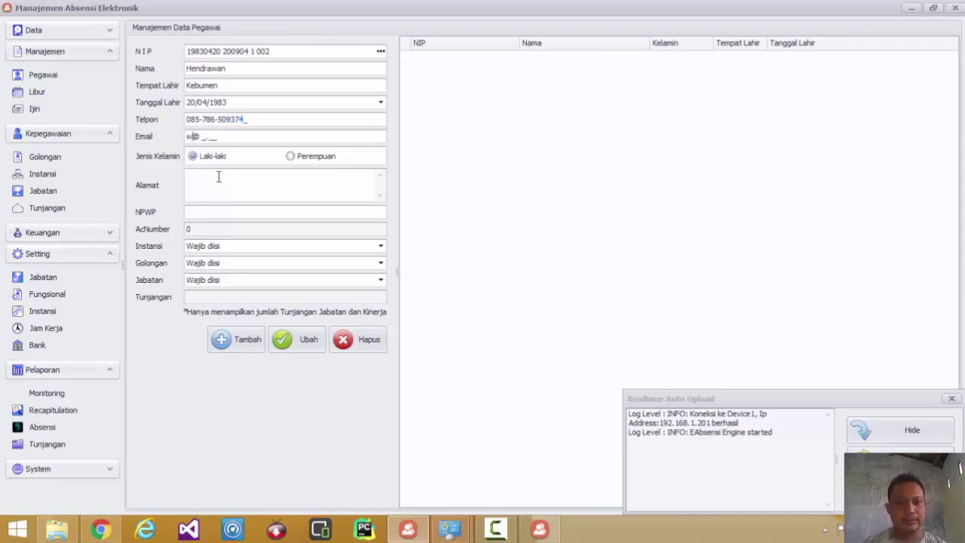
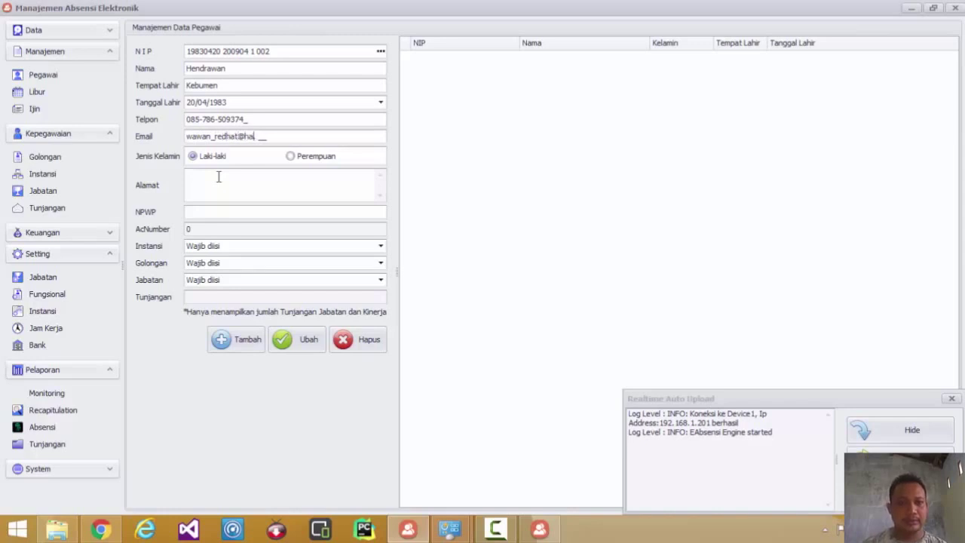
key("Tab")
left_click(242, 173)
type("-")
left_click(237, 214)
type("11.111.111.1-111.111")
- Choose Instansi SEKRETARIAT DAERAH, Golongan III/b and Jabatan Staf Sekretariat Daerah
left_click(237, 247)
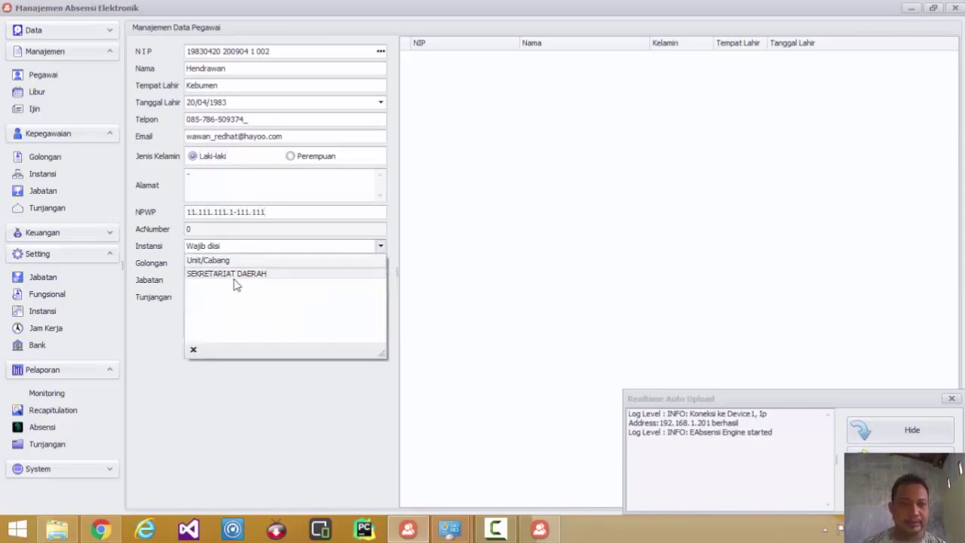
left_click(234, 275)
left_click(232, 263)
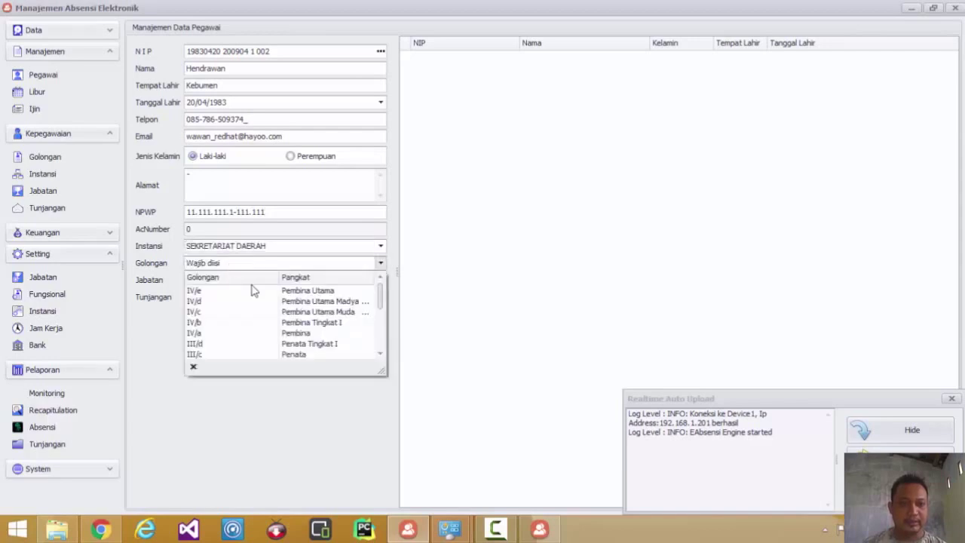
scroll(315, 354, "down", 1)
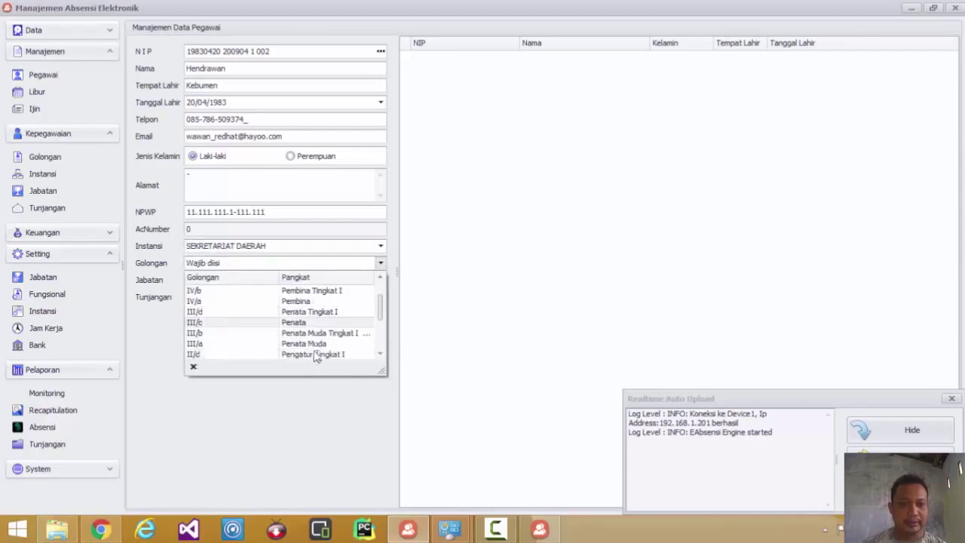
left_click(313, 333)
left_click(287, 281)
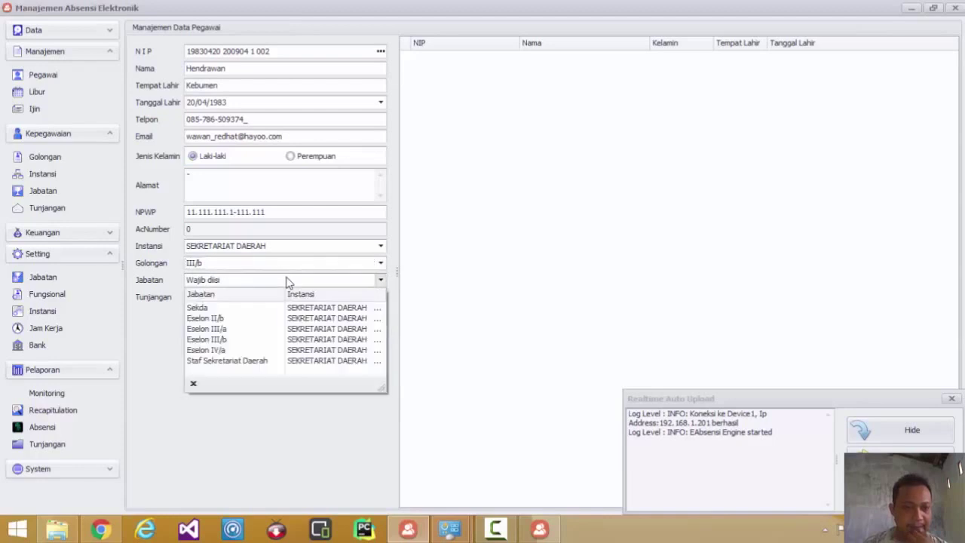
left_click(315, 362)
- Save the new employee record with Tambah and copy the employee's NIP
left_click(246, 349)
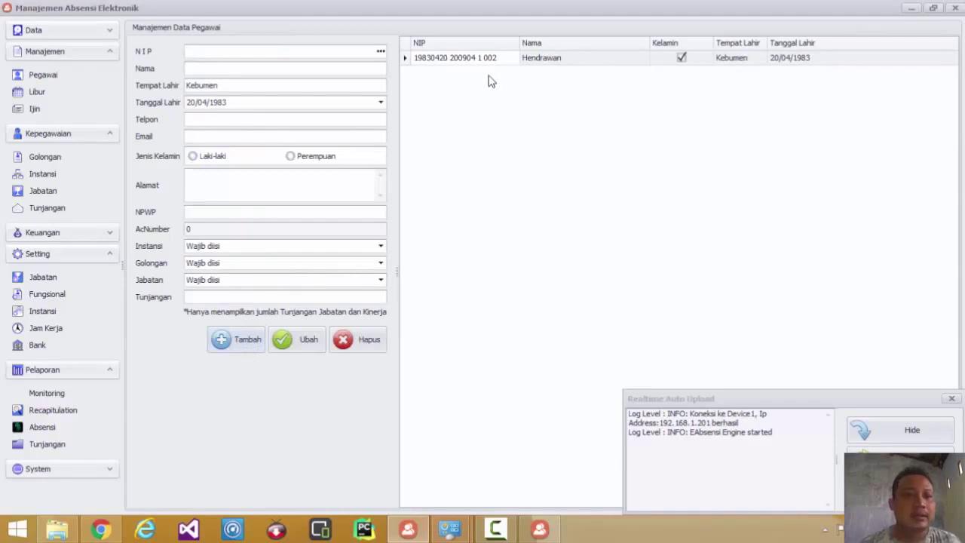
left_click(49, 178)
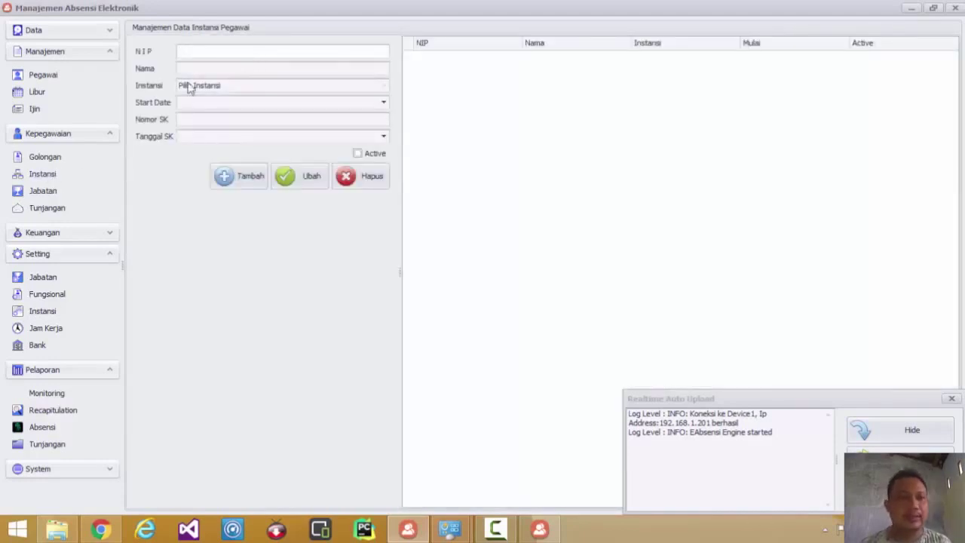
left_click(64, 77)
left_click(427, 64)
left_click_drag(274, 53, 58, 47)
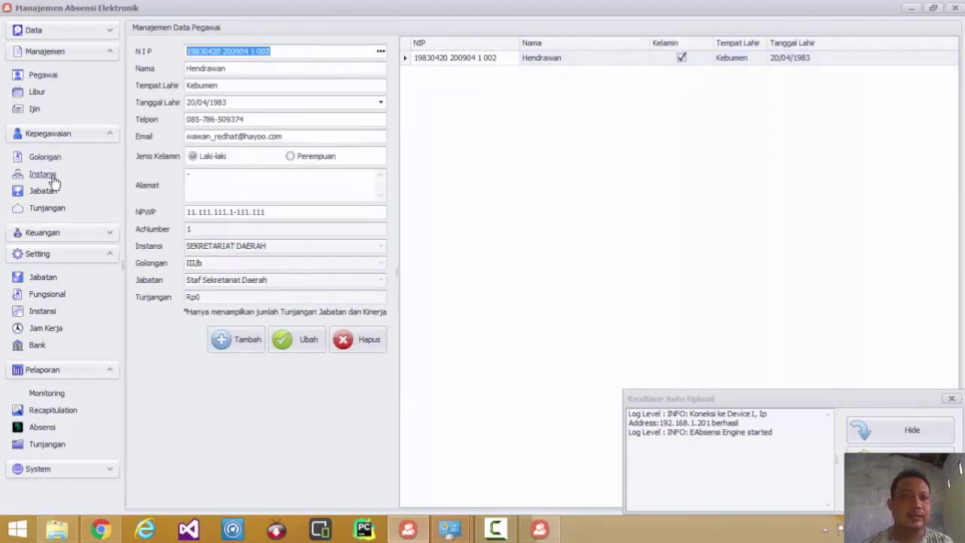
- Look up the employee's Instansi placement by the pasted NIP, then bring up the uploader's Pegawai list
left_click(45, 176)
key("ctrl+v")
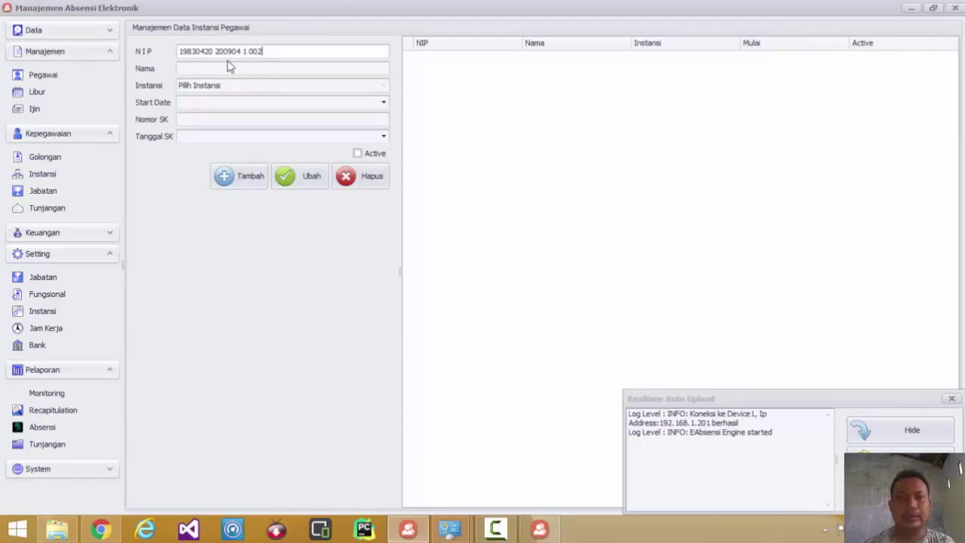
key("Return")
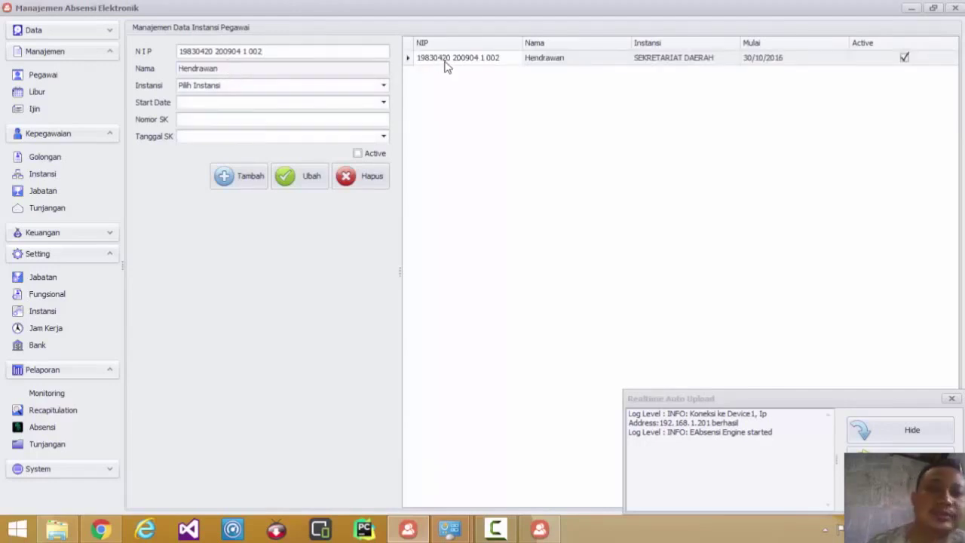
left_click(445, 65)
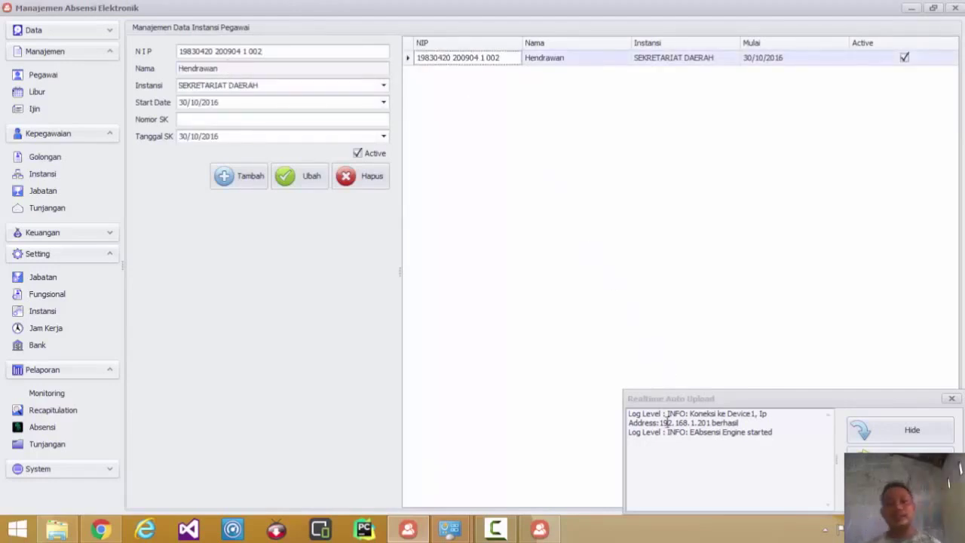
left_click(540, 529)
left_click(567, 64)
- Run Sync twice until 1 employee record syncs, load that employee, and close the Pegawai list
left_click(459, 371)
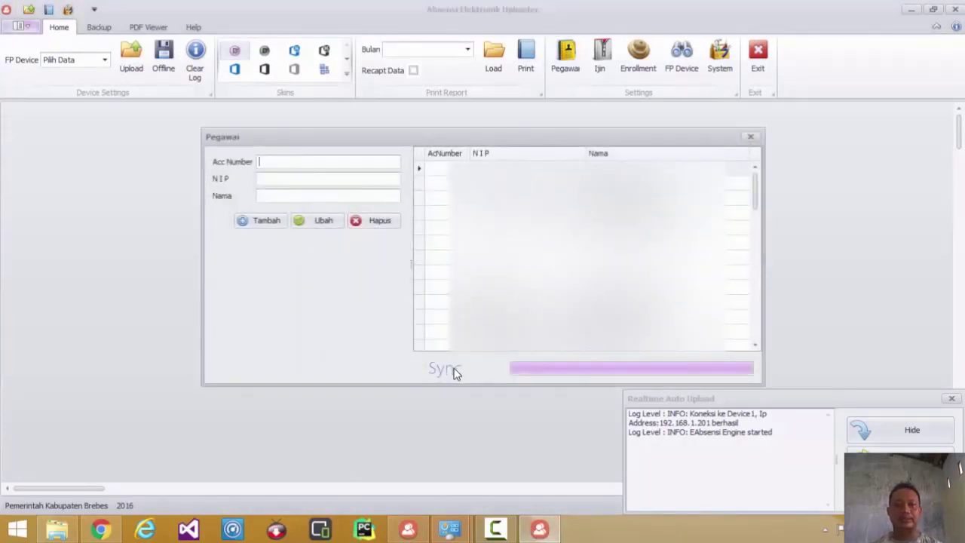
left_click(493, 280)
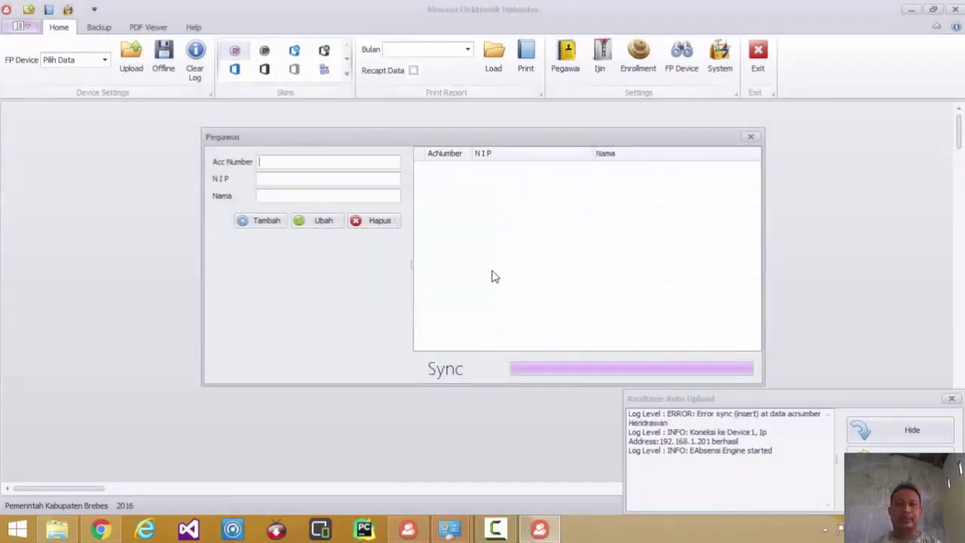
left_click(454, 370)
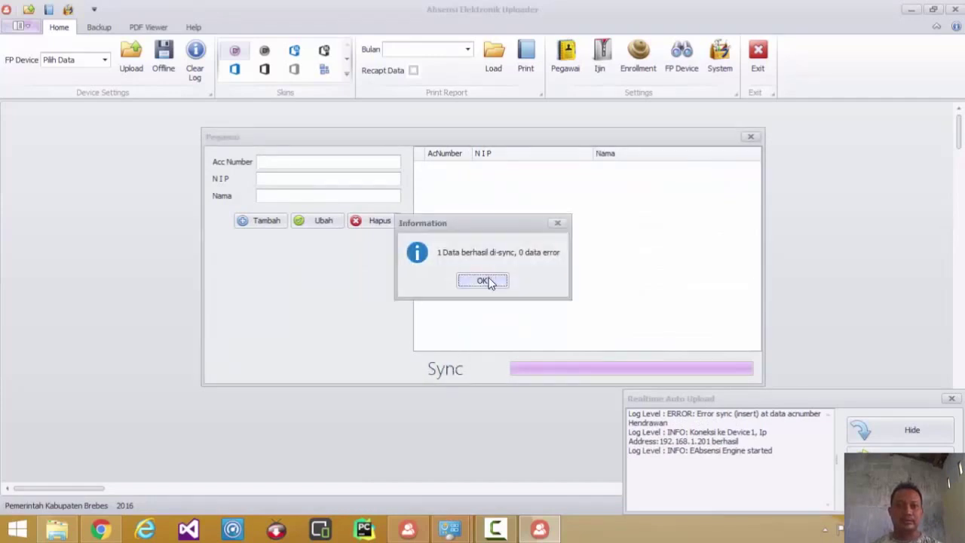
left_click(489, 282)
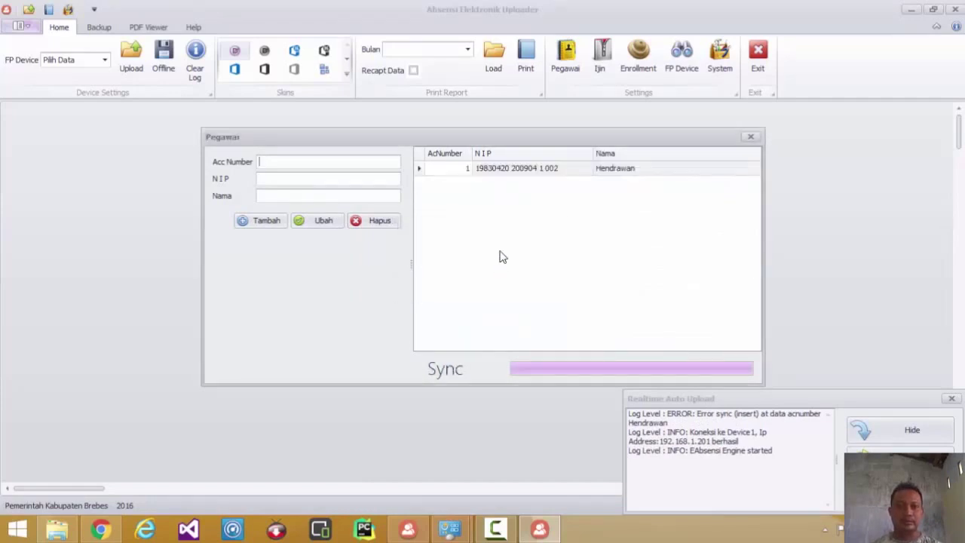
left_click(556, 175)
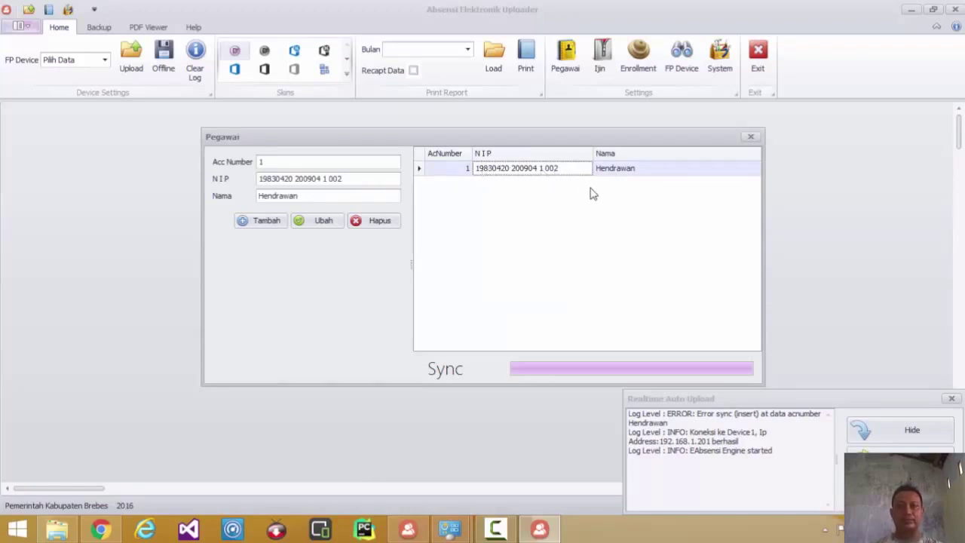
left_click(751, 137)
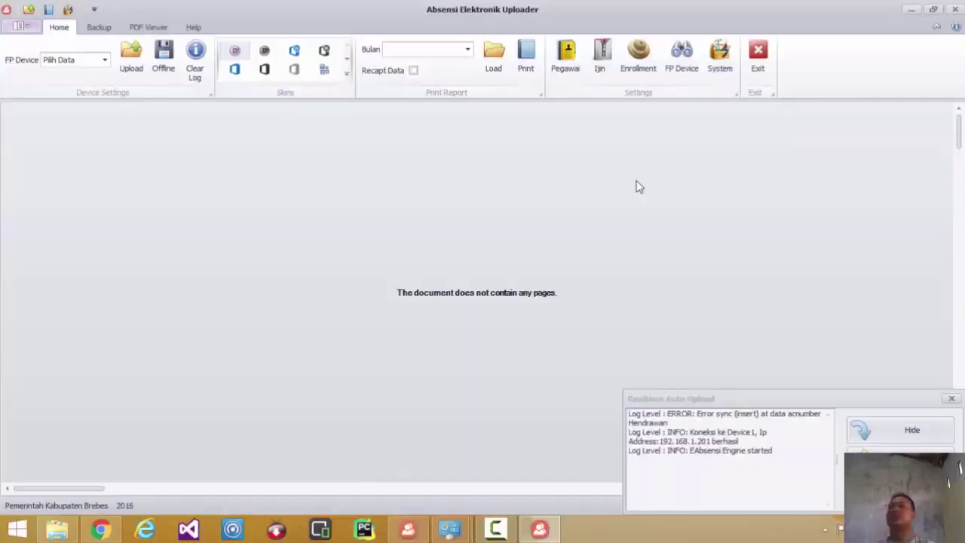
- In Enrollment, select the synced employee, start Scan, and accept the three-scan finger instruction
left_click(640, 64)
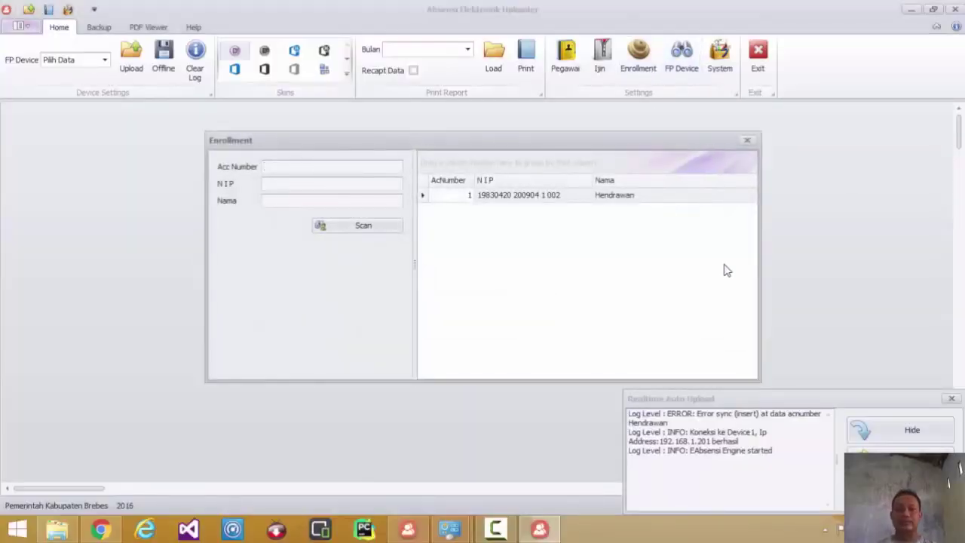
left_click(508, 198)
left_click(358, 231)
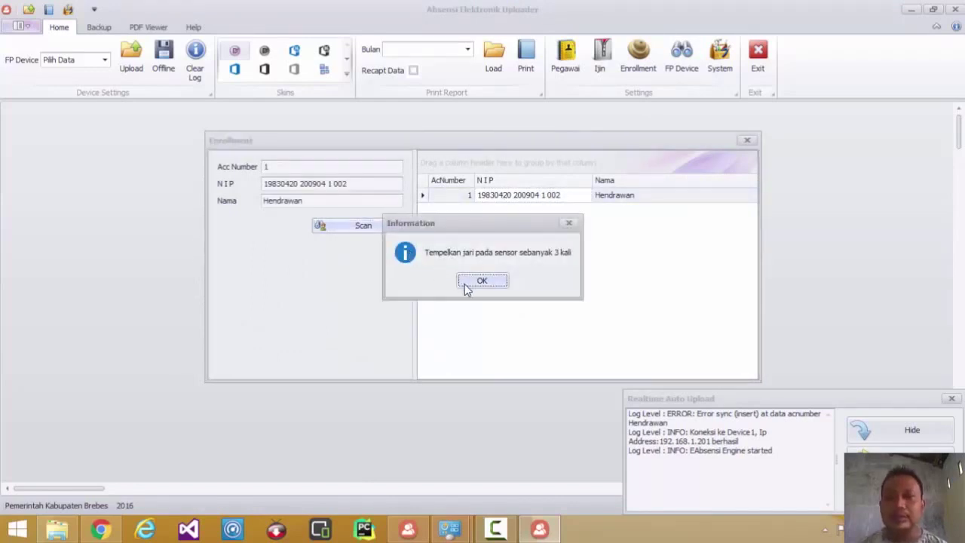
left_click(468, 284)
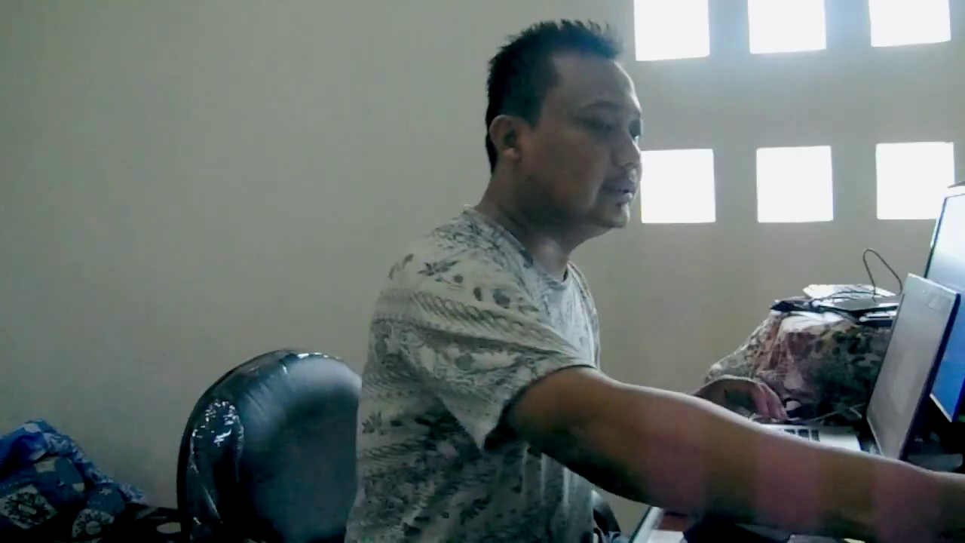